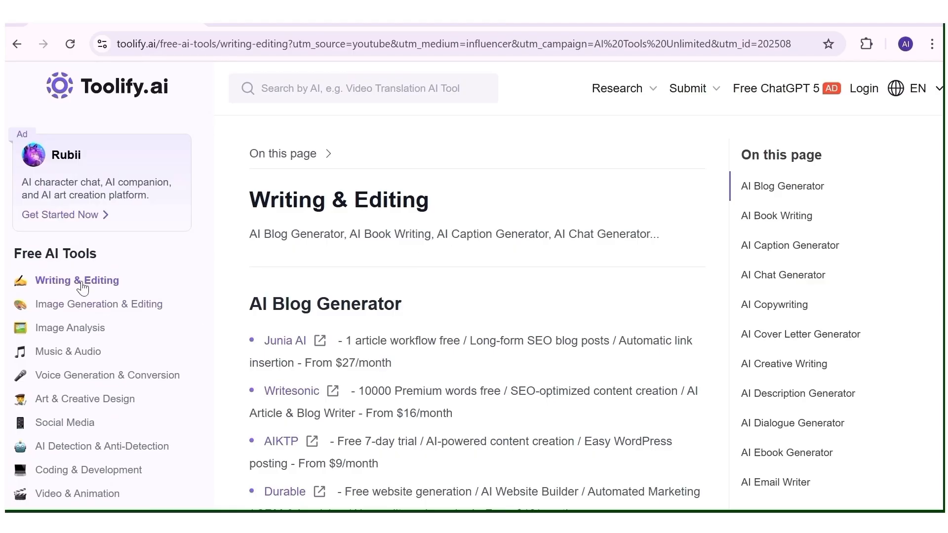
# - Open the Video & Animation category of the free AI tools and browse its tool listings
pyautogui.scroll(-2, 136, 340)
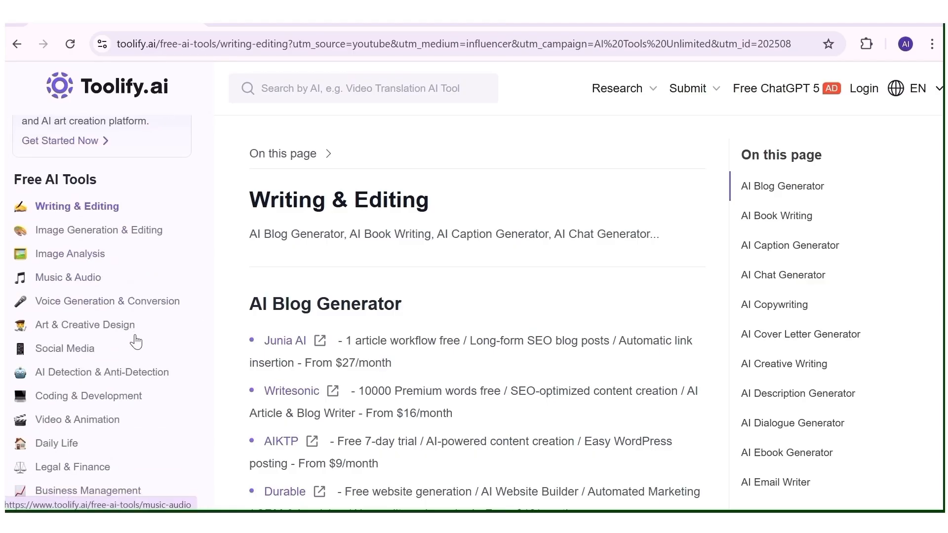
pyautogui.click(55, 424)
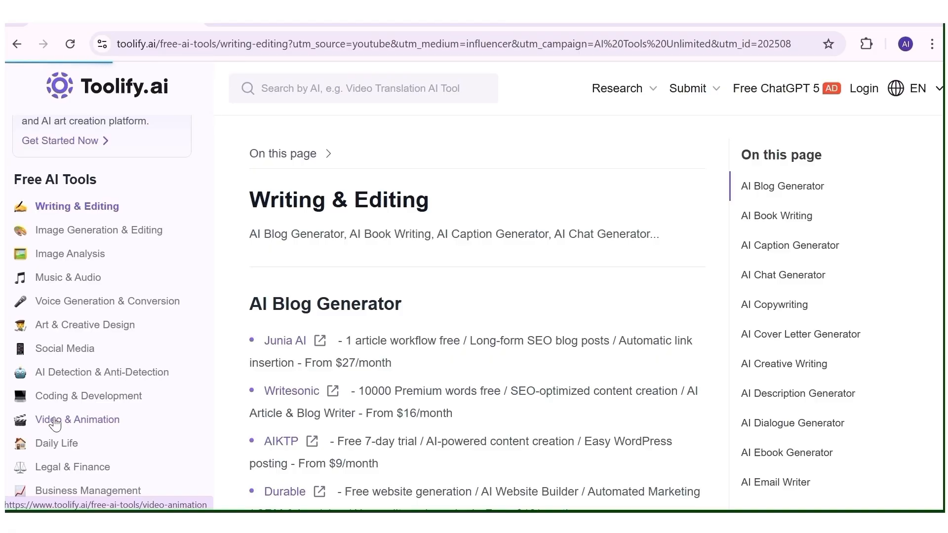
pyautogui.scroll(-2, 506, 285)
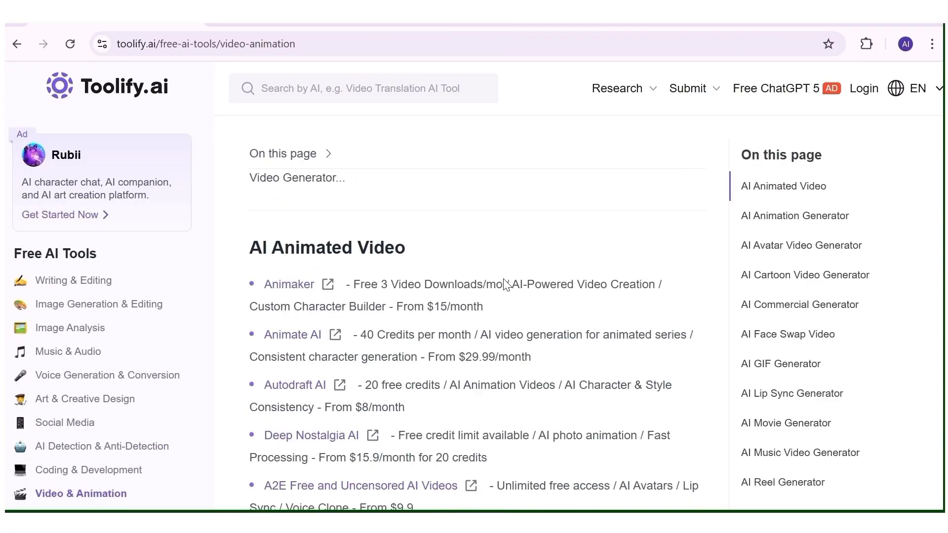
pyautogui.scroll(-7, 506, 285)
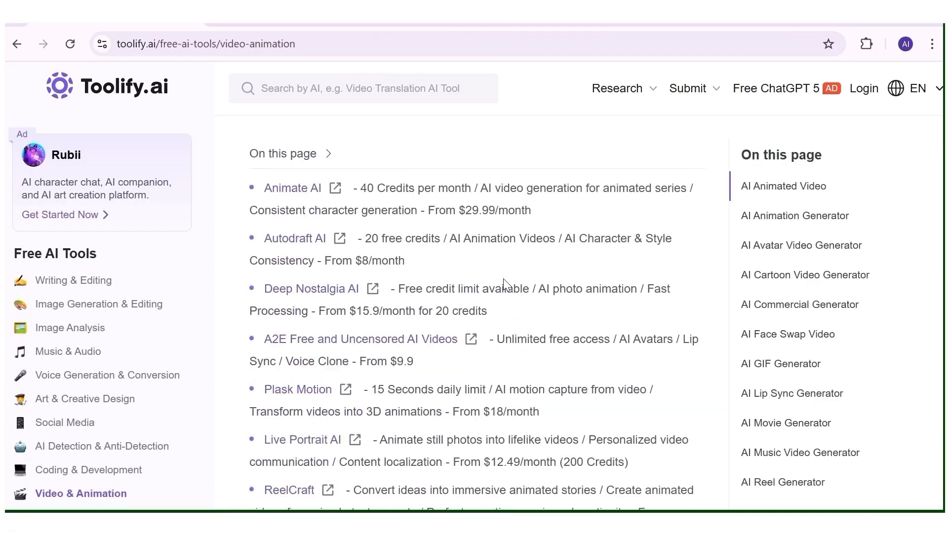
pyautogui.scroll(-20, 507, 285)
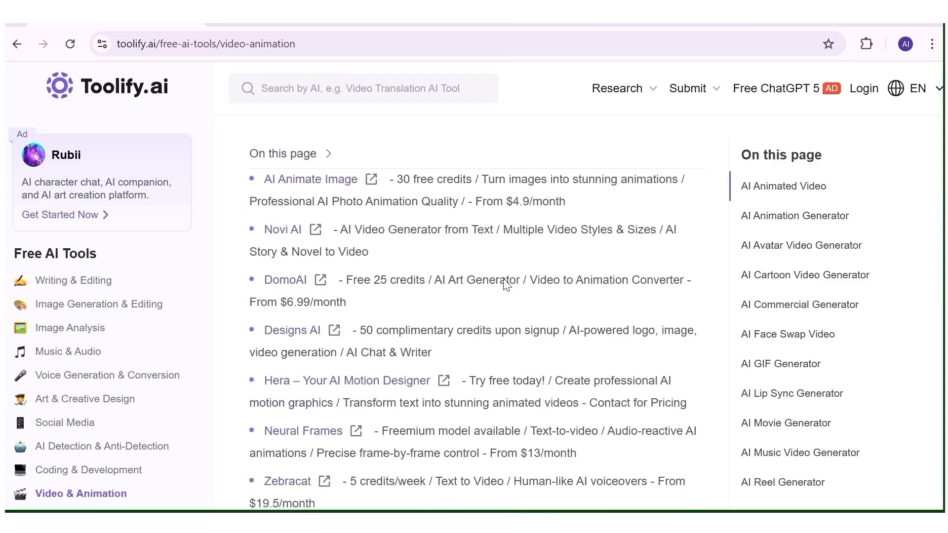
pyautogui.scroll(-15, 506, 285)
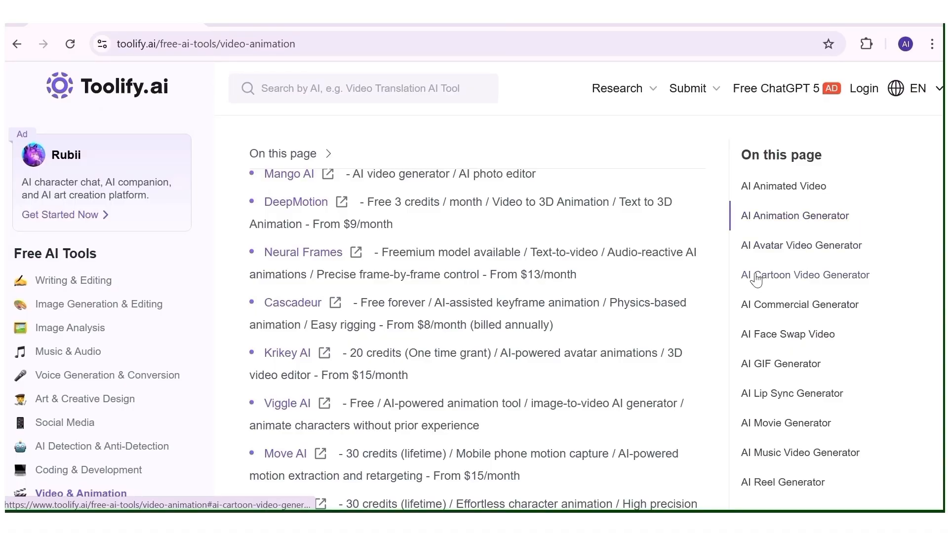
# - Look through the Video & Animation subcategories and jump to the Script To Video AI Generator section
pyautogui.scroll(-8, 779, 444)
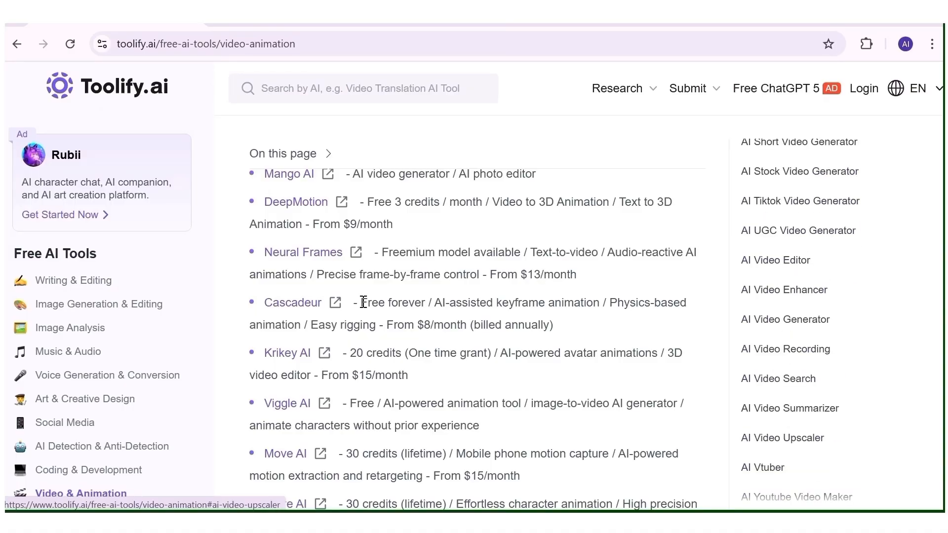
pyautogui.scroll(-3, 836, 430)
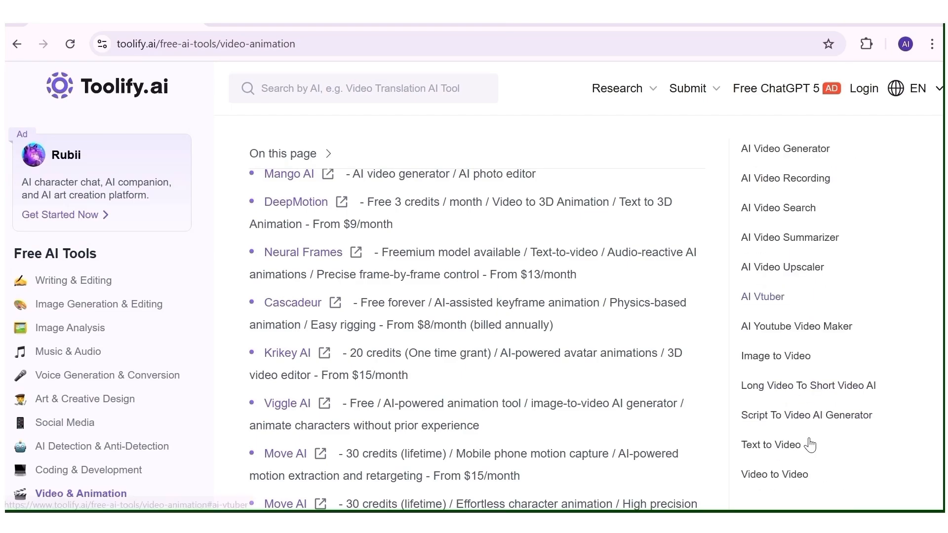
pyautogui.click(843, 415)
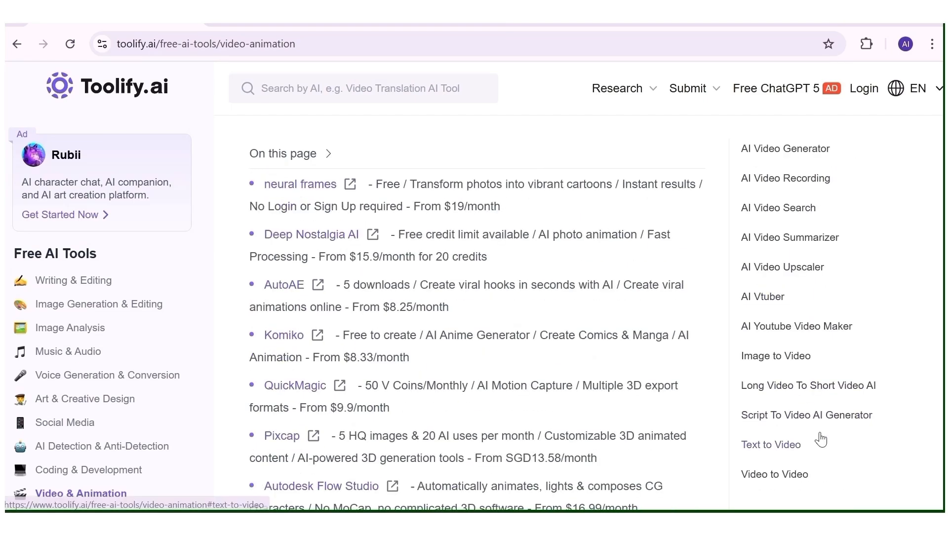
# - Examine the free credit allowances listed for DomoAI, Autodraft AI, DeepMotion and Animate AI
pyautogui.scroll(-7, 344, 296)
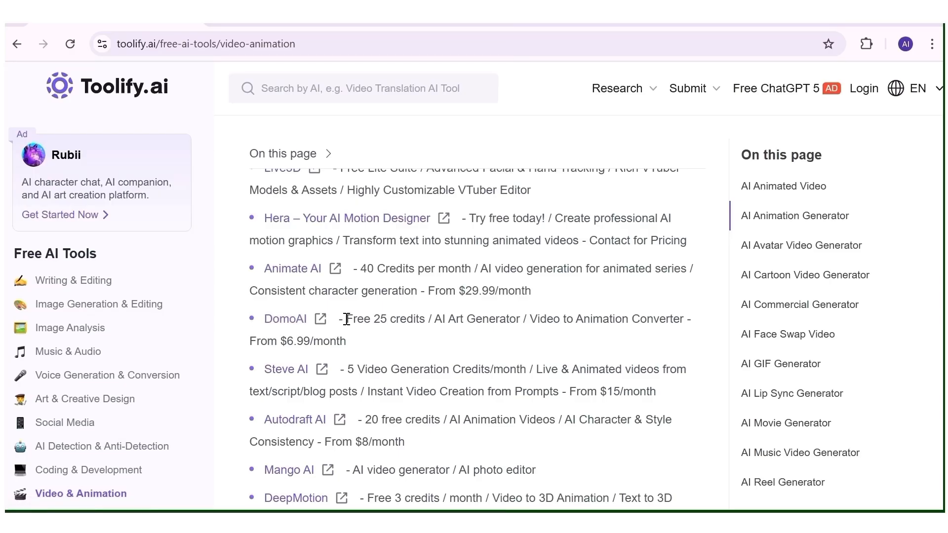
pyautogui.moveTo(347, 319); pyautogui.dragTo(425, 321)
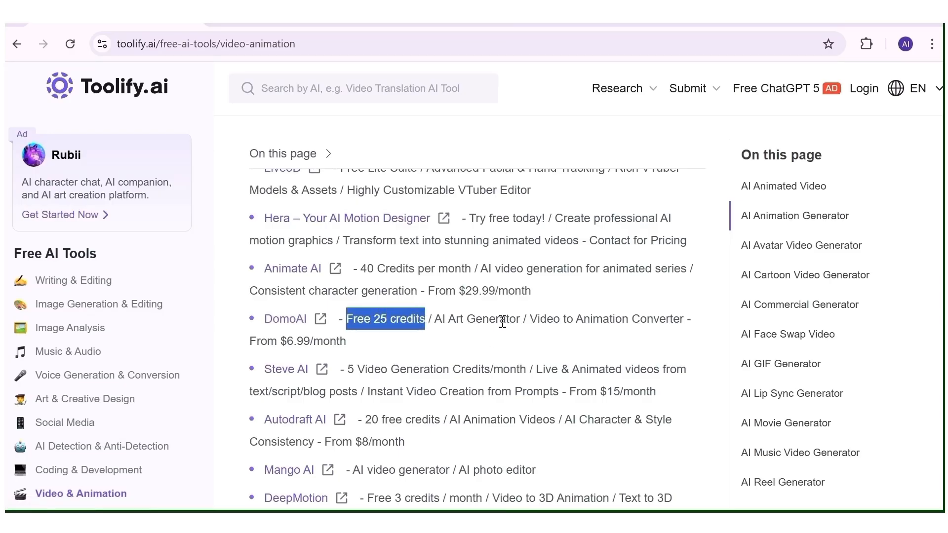
pyautogui.scroll(-1, 503, 322)
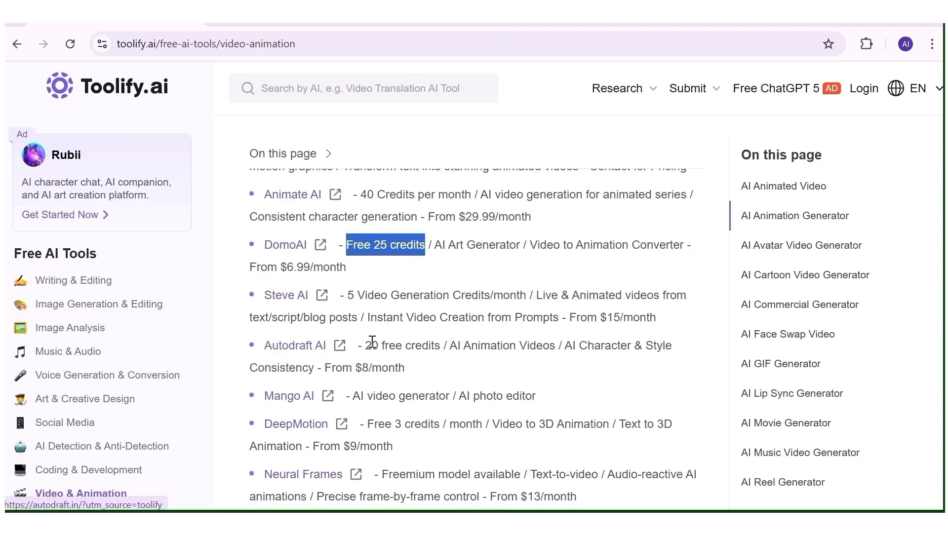
pyautogui.moveTo(366, 345); pyautogui.dragTo(442, 341)
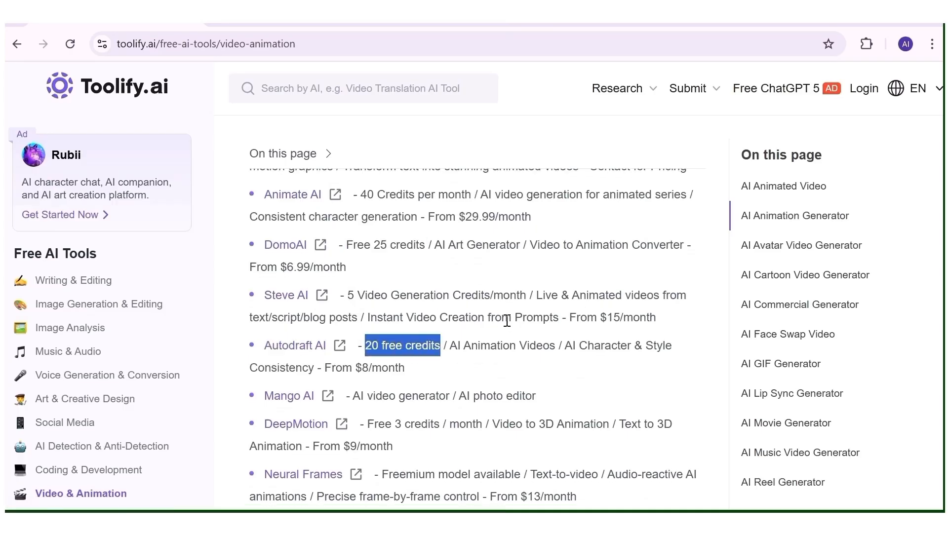
pyautogui.scroll(-2, 507, 321)
pyautogui.click(380, 273)
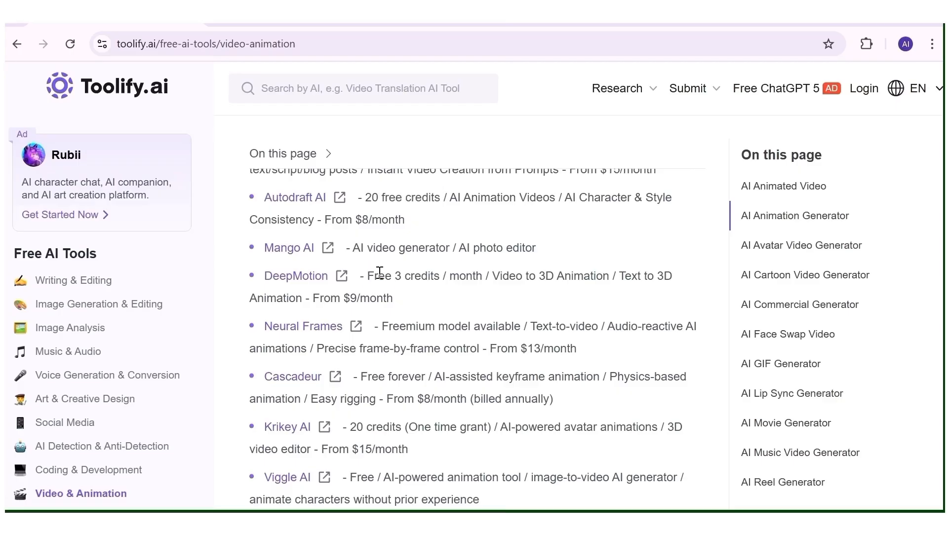
pyautogui.moveTo(380, 273); pyautogui.dragTo(441, 277)
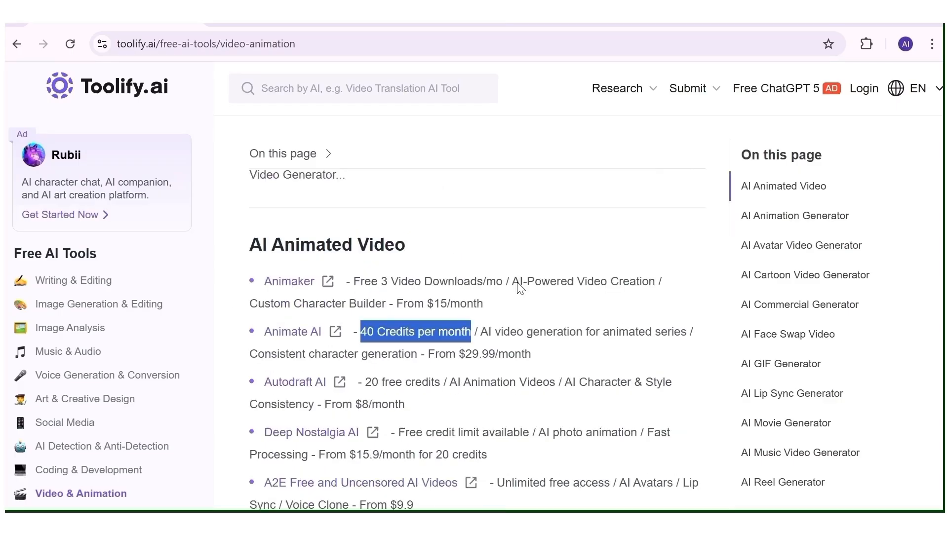
pyautogui.scroll(-1, 513, 285)
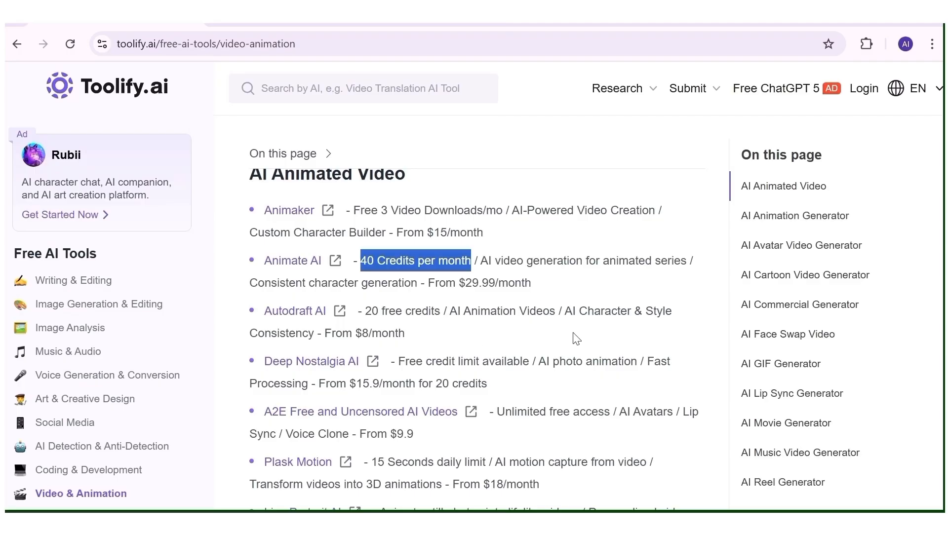
pyautogui.click(494, 154)
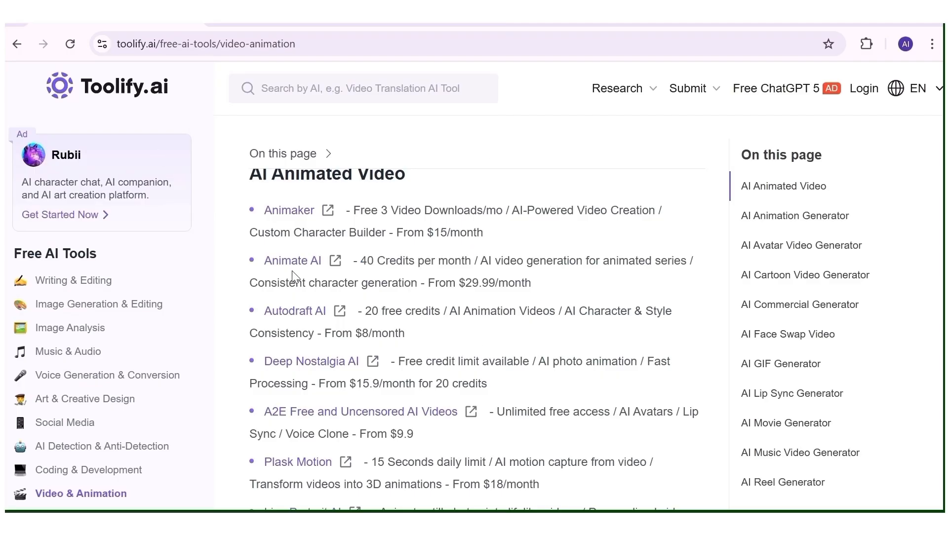
# - Review Animate AI's detail page down to its core features and use cases, and open the tool's own site
pyautogui.click(294, 267)
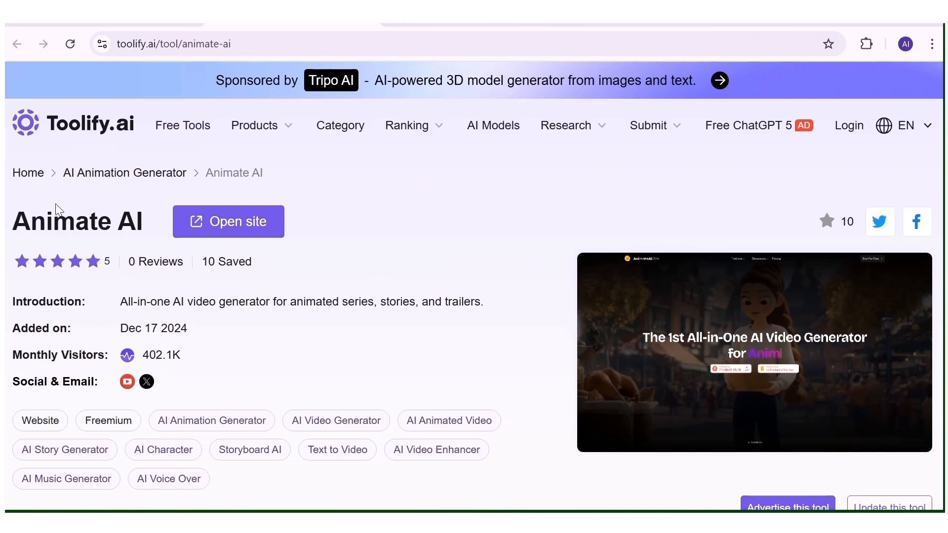
pyautogui.scroll(-3, 291, 274)
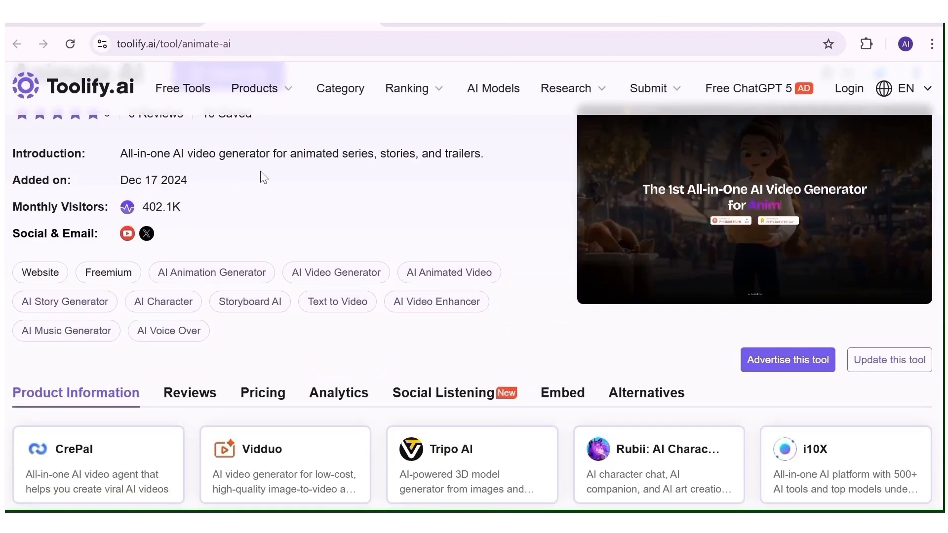
pyautogui.scroll(-10, 356, 278)
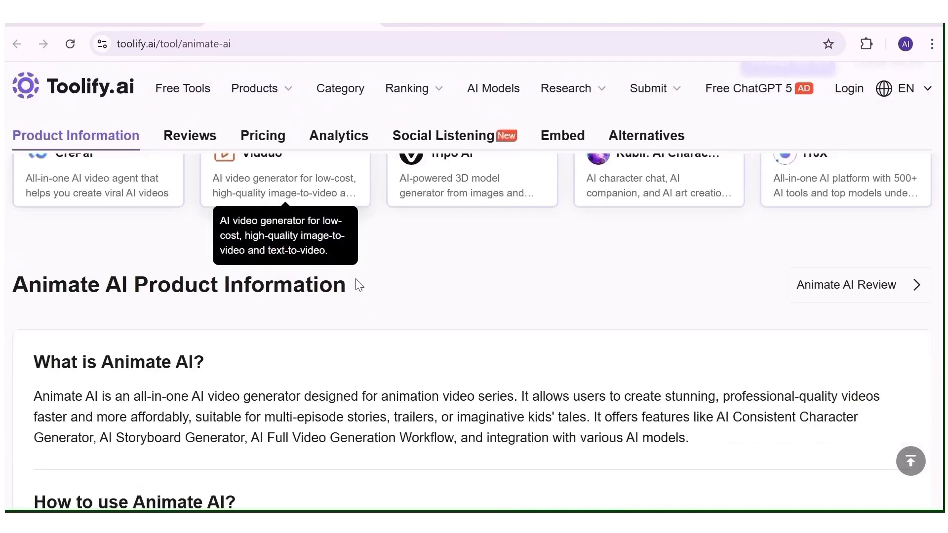
pyautogui.scroll(-13, 275, 296)
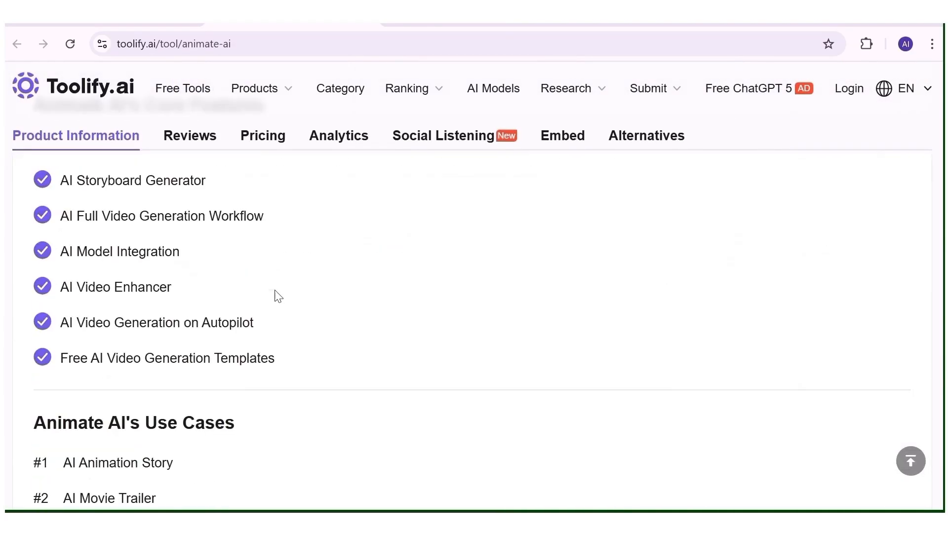
pyautogui.scroll(13, 286, 311)
pyautogui.scroll(10, 299, 303)
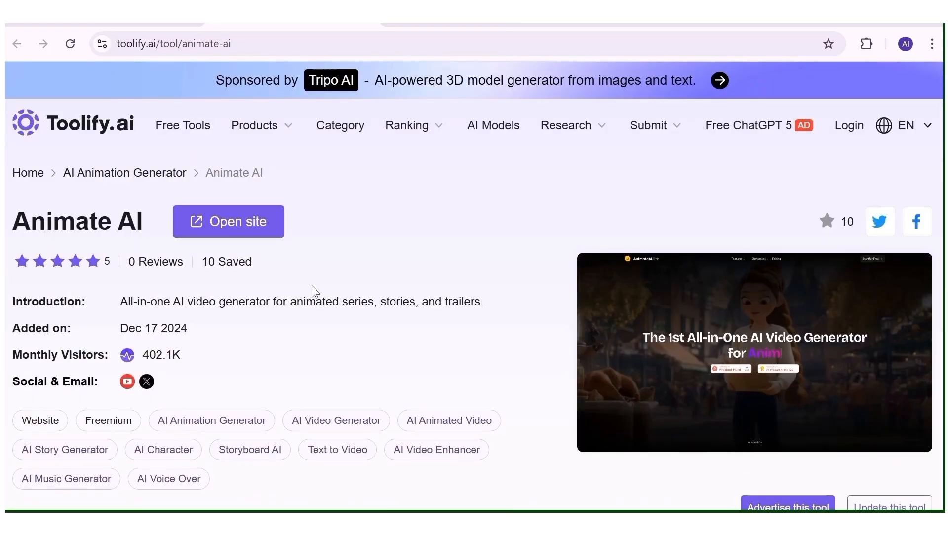
pyautogui.click(271, 221)
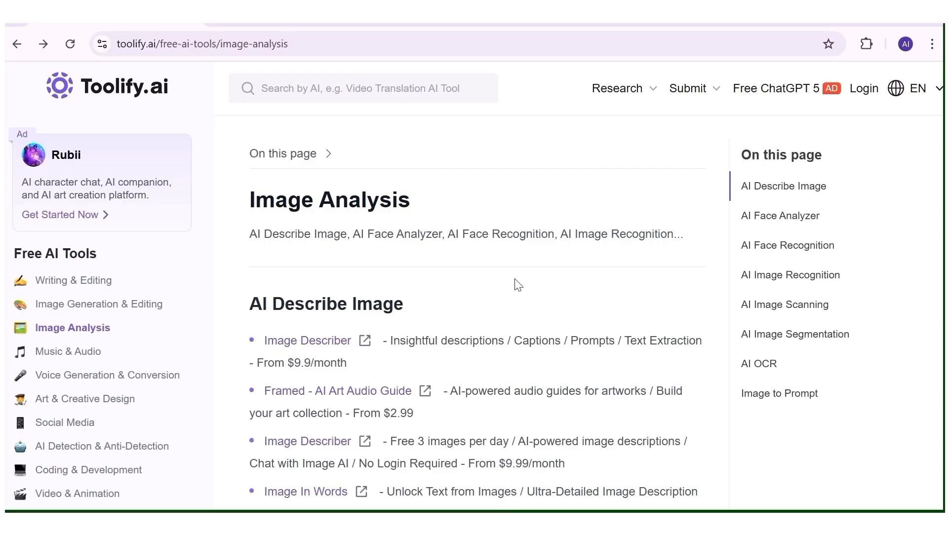
# - Open the Image Generation & Editing category and look through its AI Age Progression tools
pyautogui.click(110, 311)
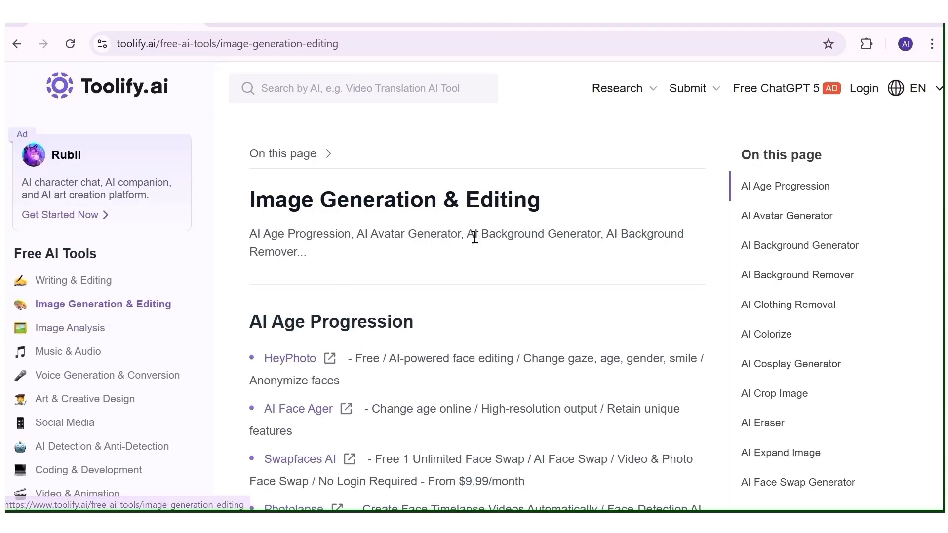
pyautogui.scroll(-1, 475, 237)
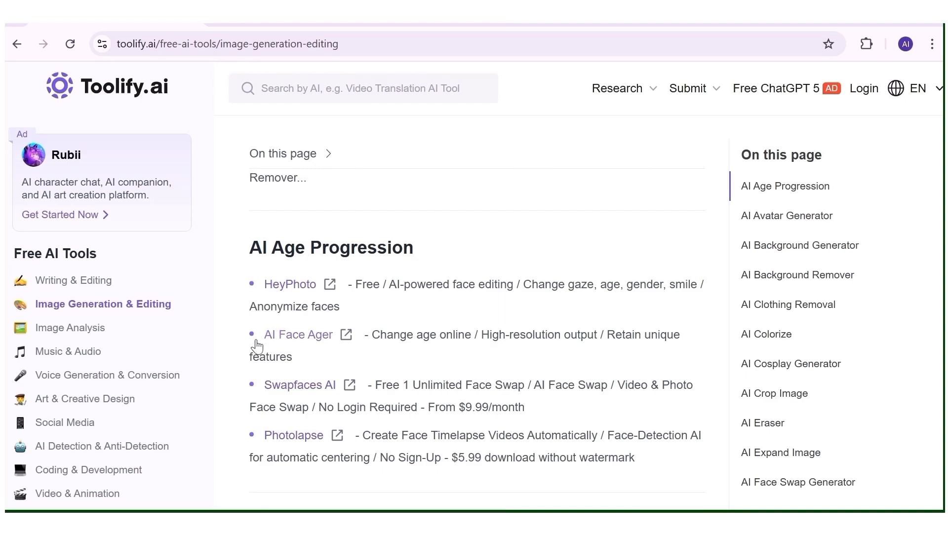
pyautogui.scroll(-2, 484, 316)
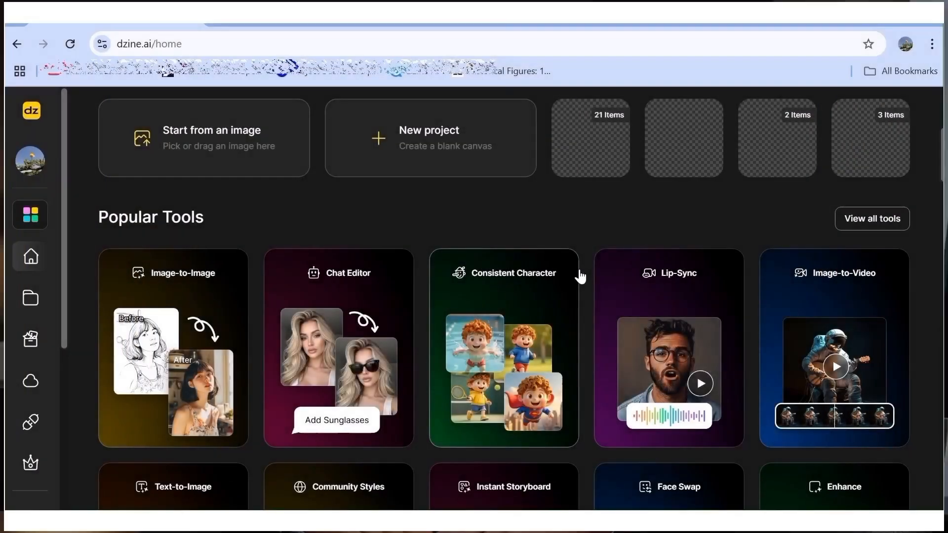
# - Switch to Dzine, look over the popular tools on its home page, and open the Lip-Sync tool
pyautogui.scroll(3, 580, 276)
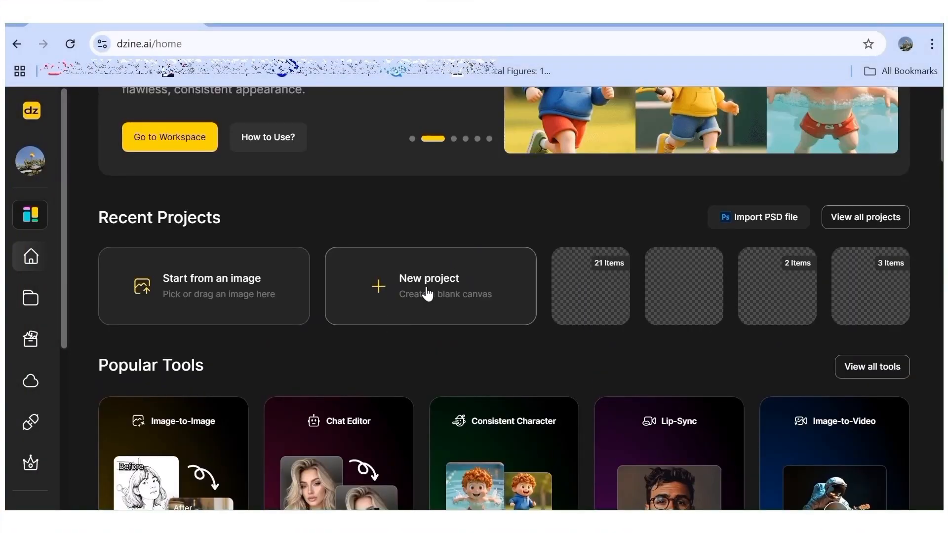
pyautogui.scroll(-3, 656, 341)
pyautogui.scroll(-1, 656, 347)
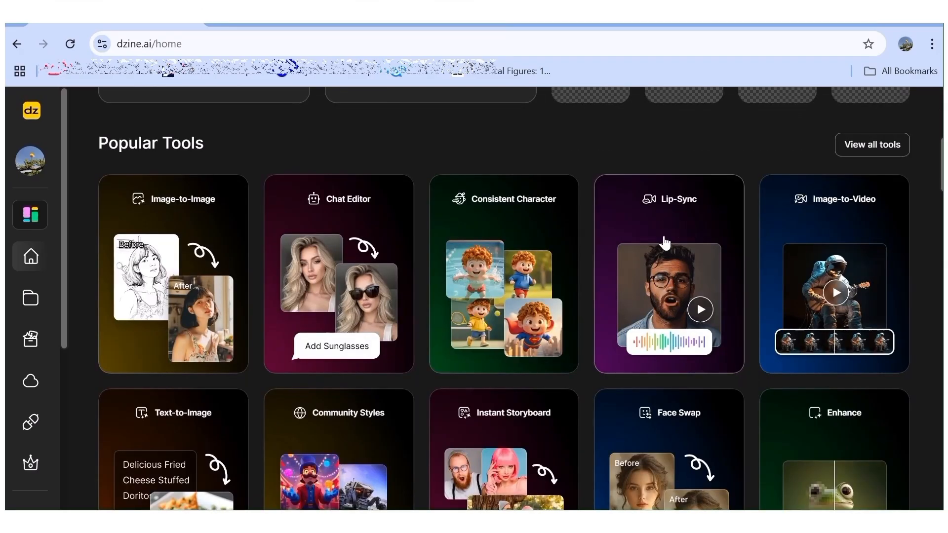
pyautogui.click(644, 292)
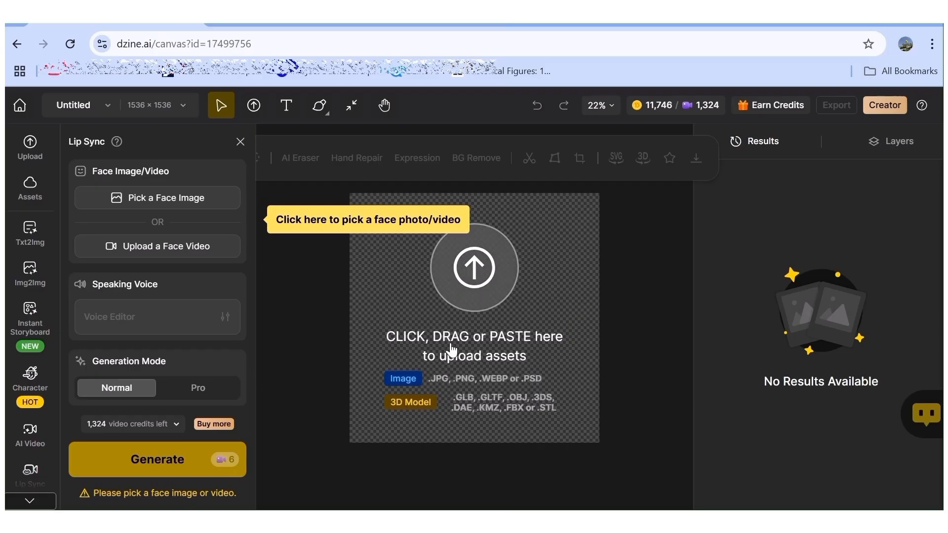
# - Switch to text-to-image generation and choose the Dzine 3D Render v2 style
pyautogui.click(37, 236)
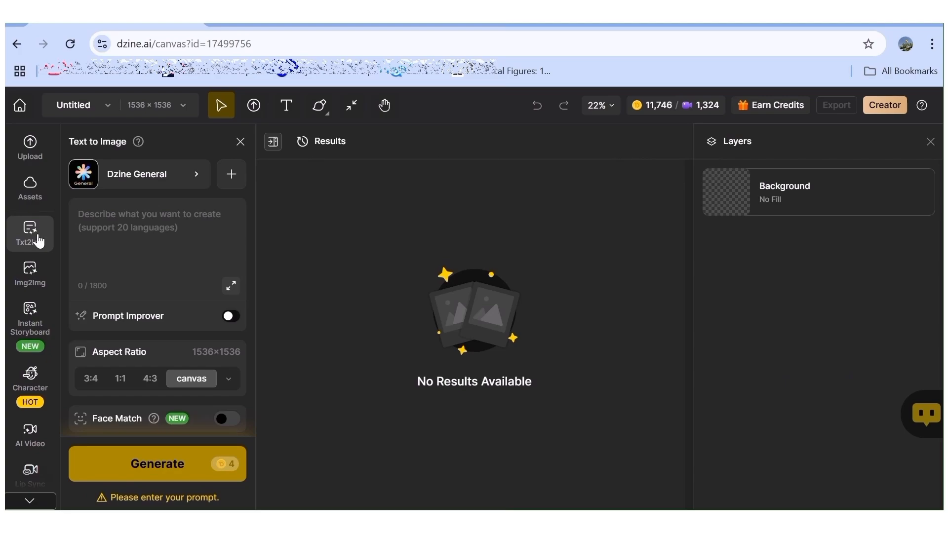
pyautogui.moveTo(30, 235)
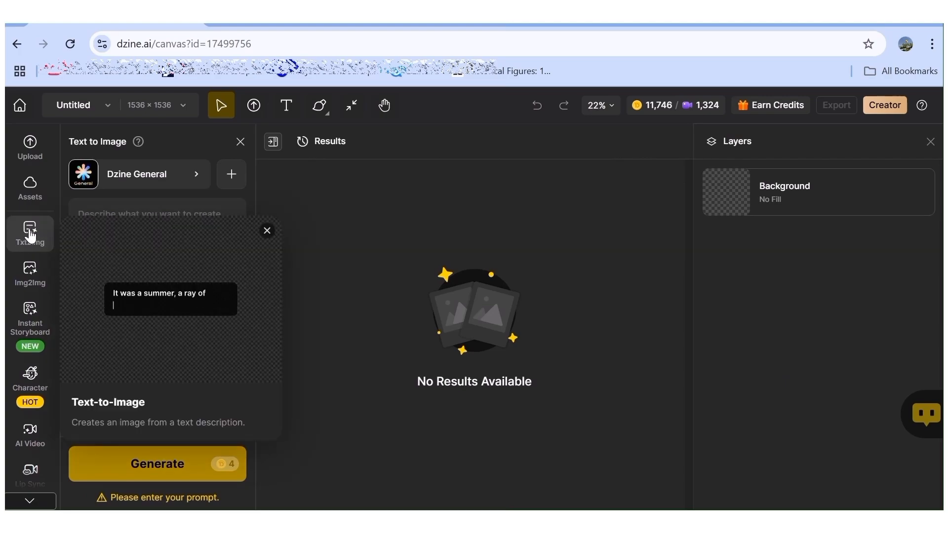
pyautogui.click(151, 176)
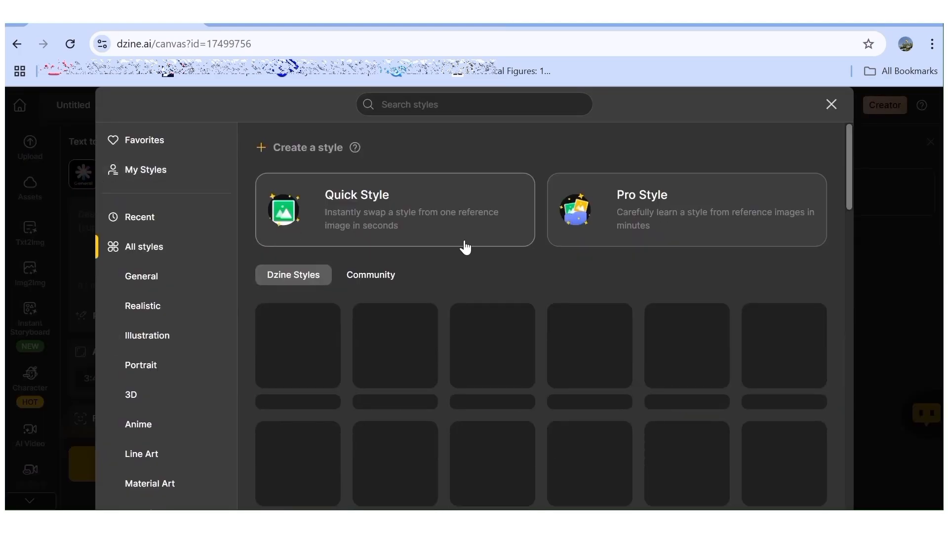
pyautogui.scroll(-1, 414, 377)
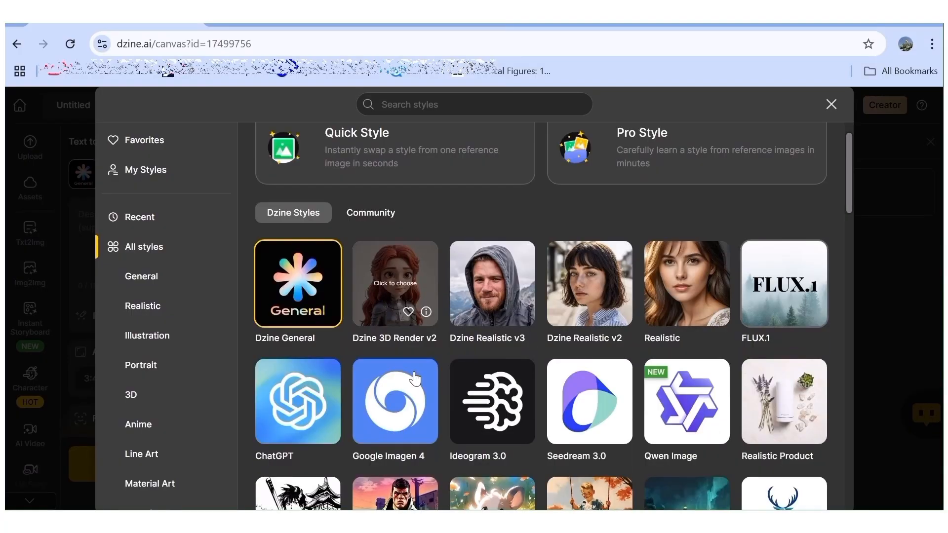
pyautogui.scroll(-2, 415, 378)
pyautogui.scroll(3, 415, 378)
pyautogui.click(391, 339)
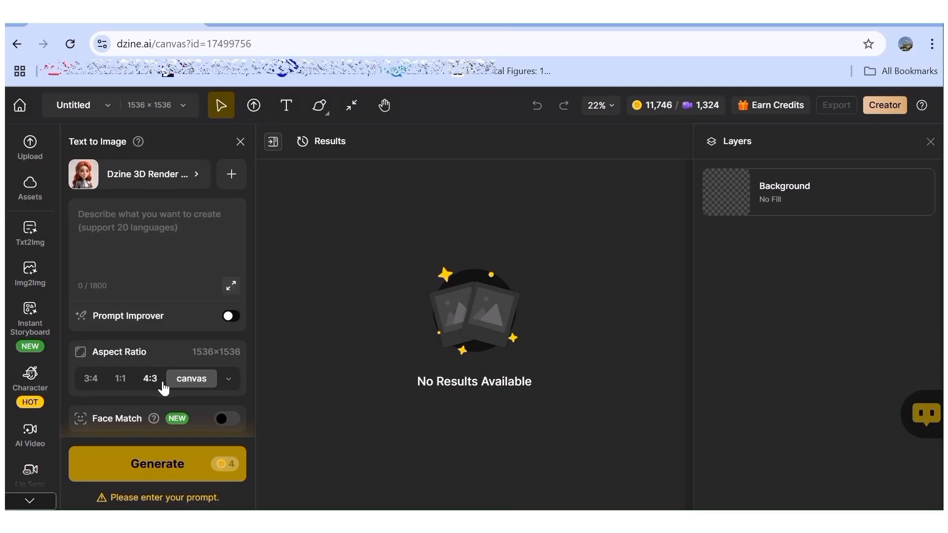
# - Look through the canvas tools and open the Lip Sync tool
pyautogui.scroll(-3, 163, 388)
pyautogui.scroll(3, 163, 388)
pyautogui.scroll(-3, 31, 321)
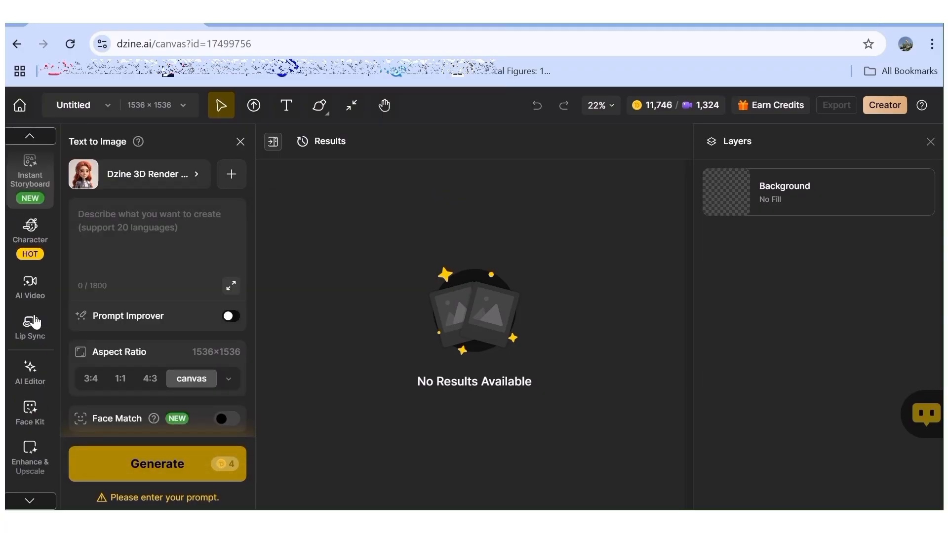
pyautogui.scroll(-1, 35, 322)
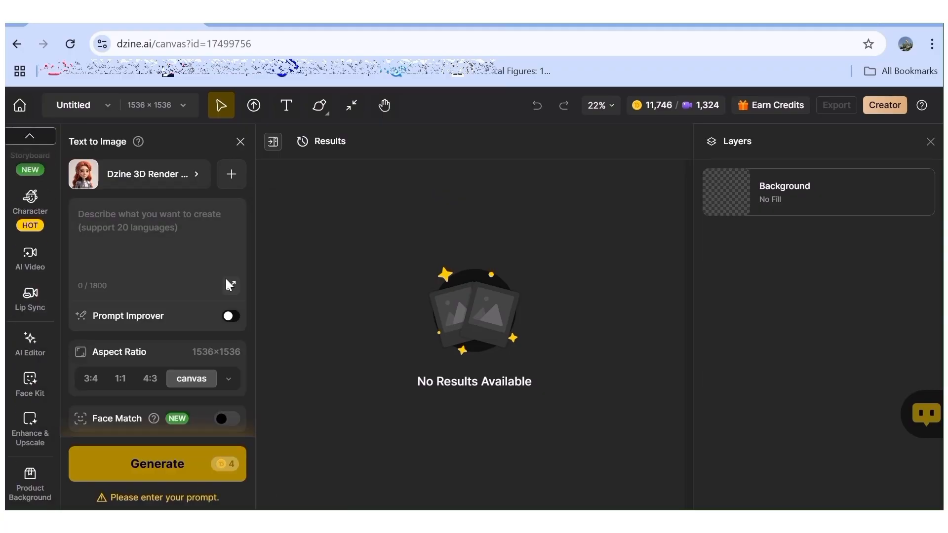
pyautogui.click(33, 299)
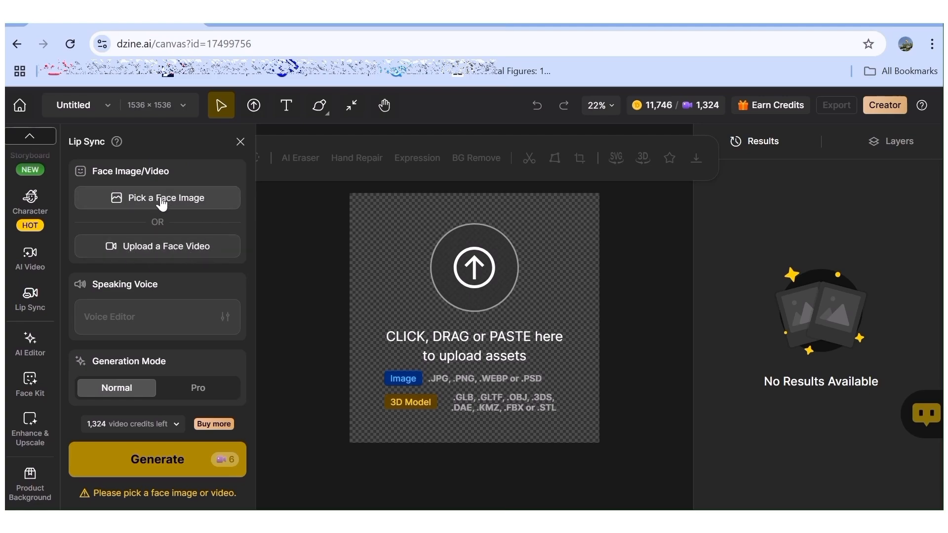
# - Upload the Gemini-generated image of the couple on the sofa from Downloads as the lip-sync face image
pyautogui.click(143, 198)
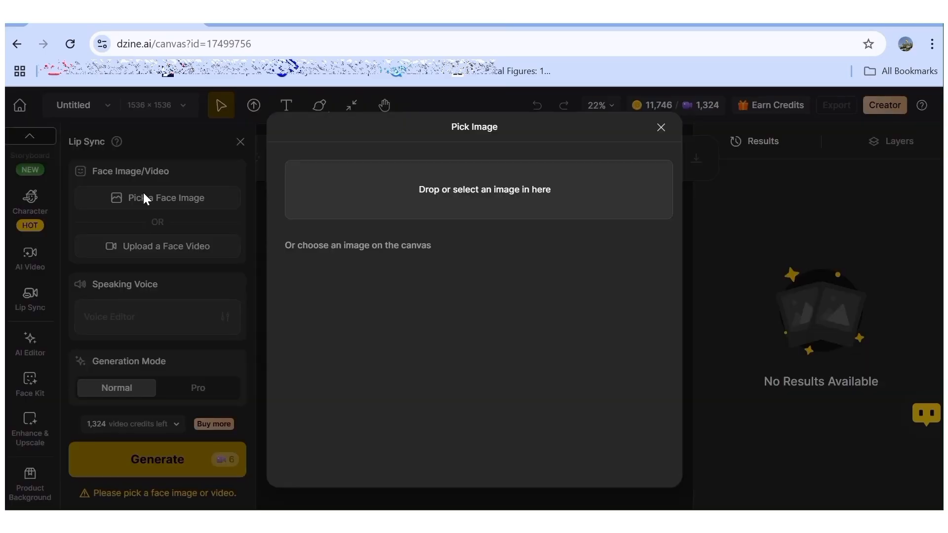
pyautogui.click(425, 192)
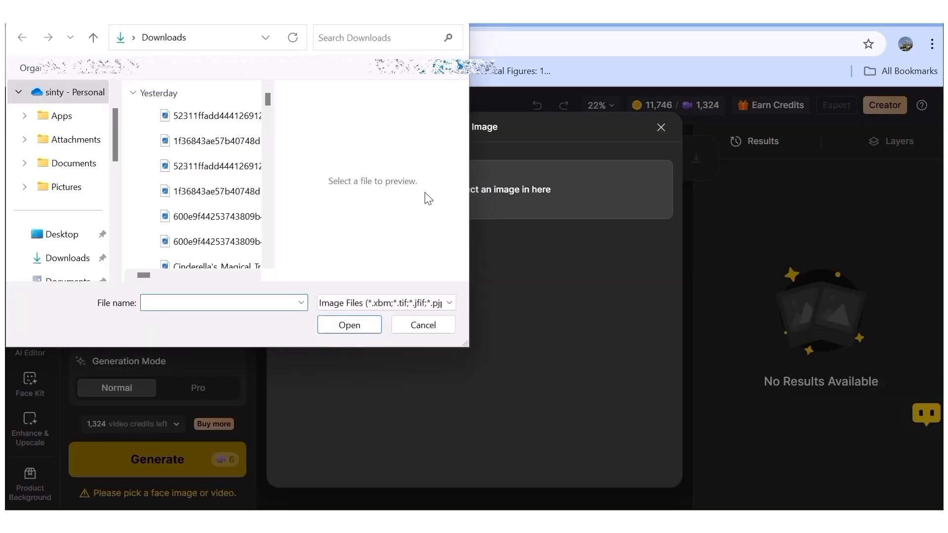
pyautogui.click(196, 239)
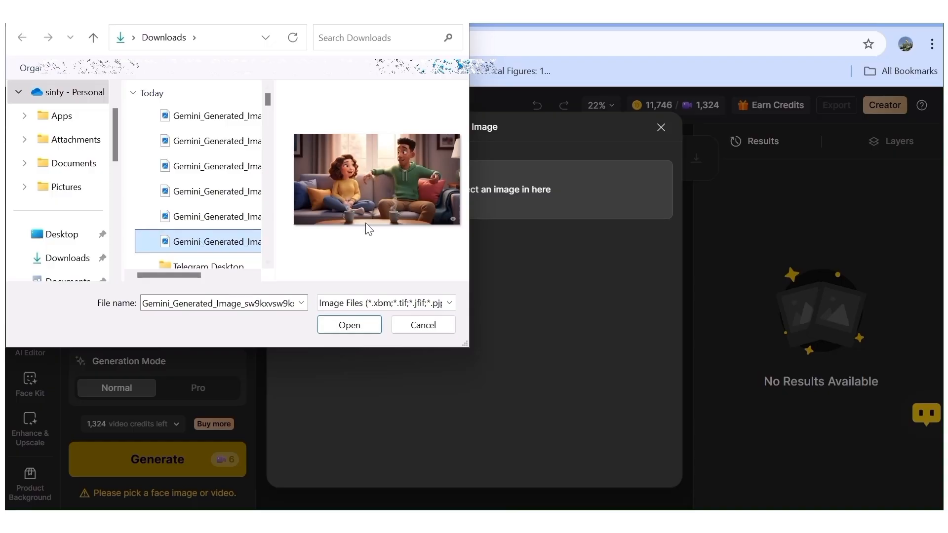
pyautogui.click(352, 327)
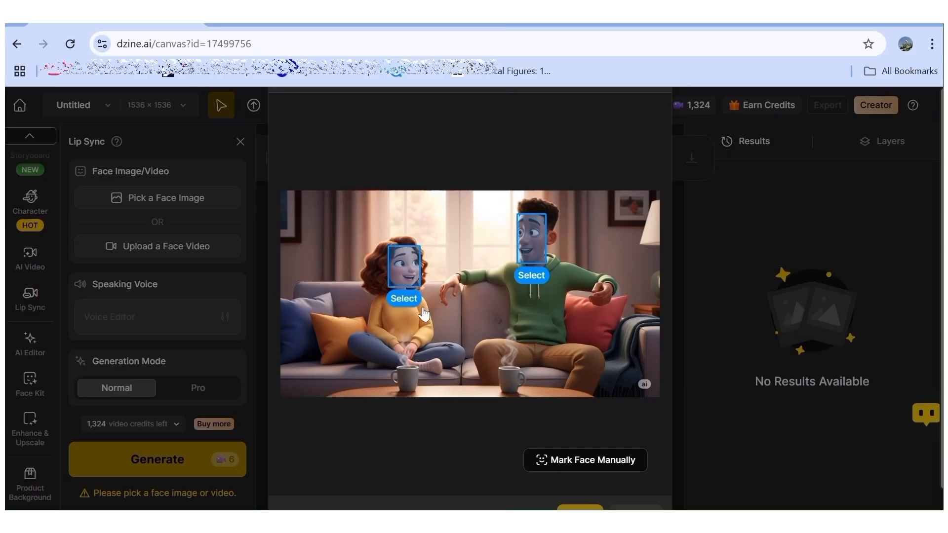
# - Select both the man's and the woman's faces as speakers and extend the video clip to about 8 seconds in the voice editor
pyautogui.click(534, 252)
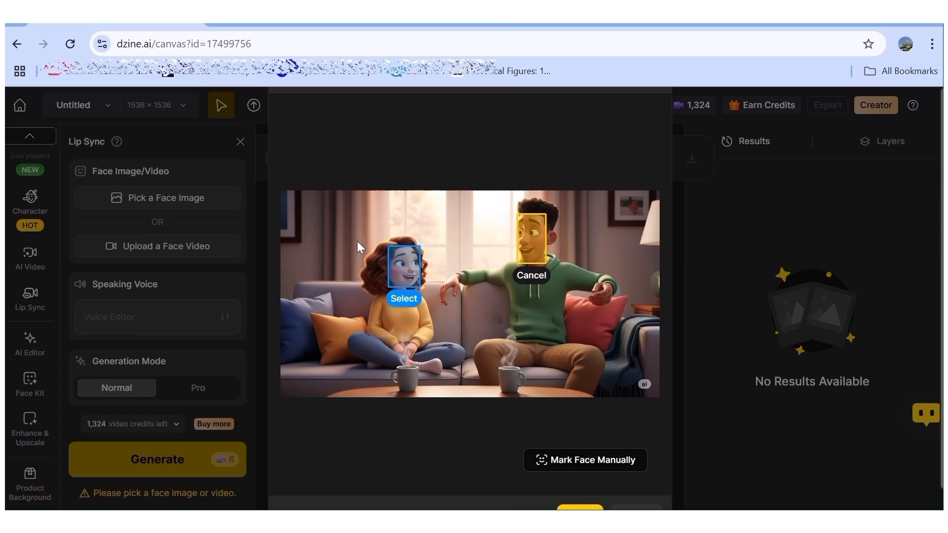
pyautogui.click(391, 261)
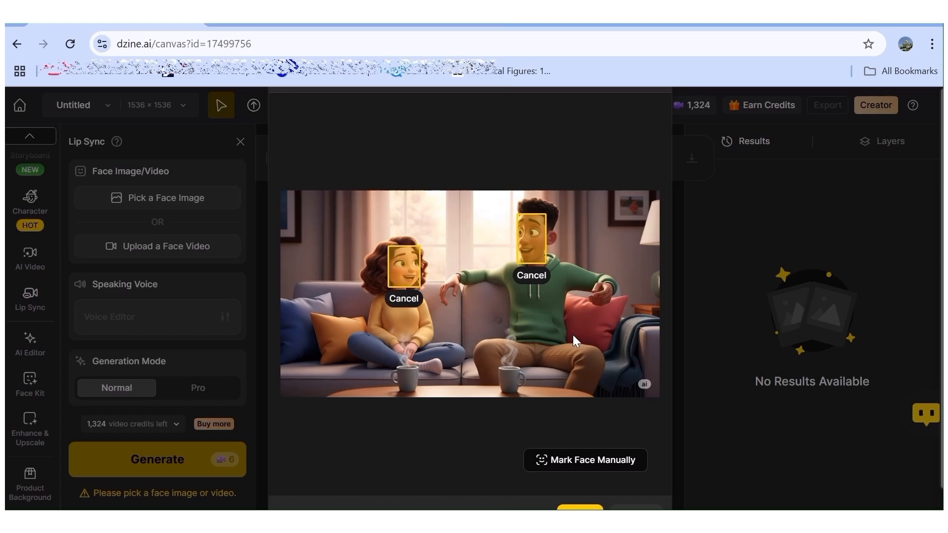
pyautogui.scroll(-1, 571, 334)
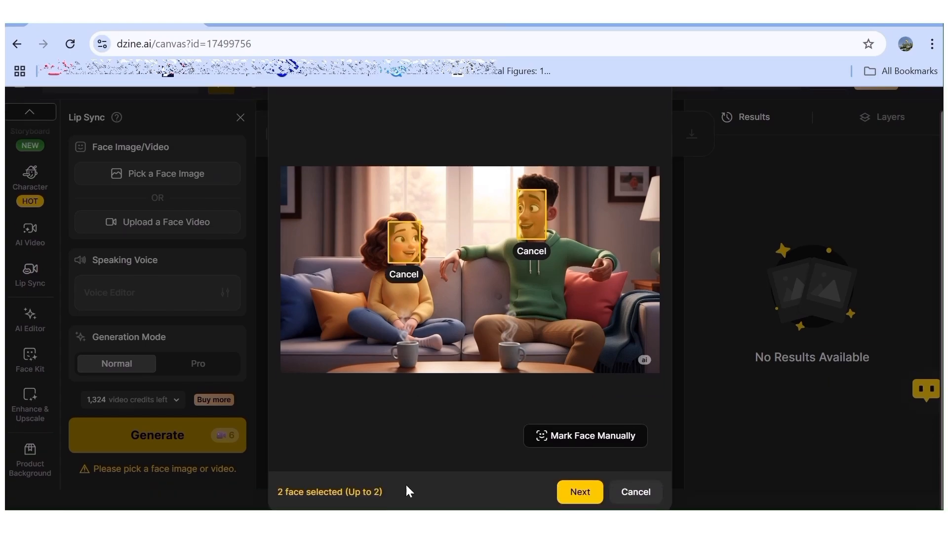
pyautogui.click(579, 493)
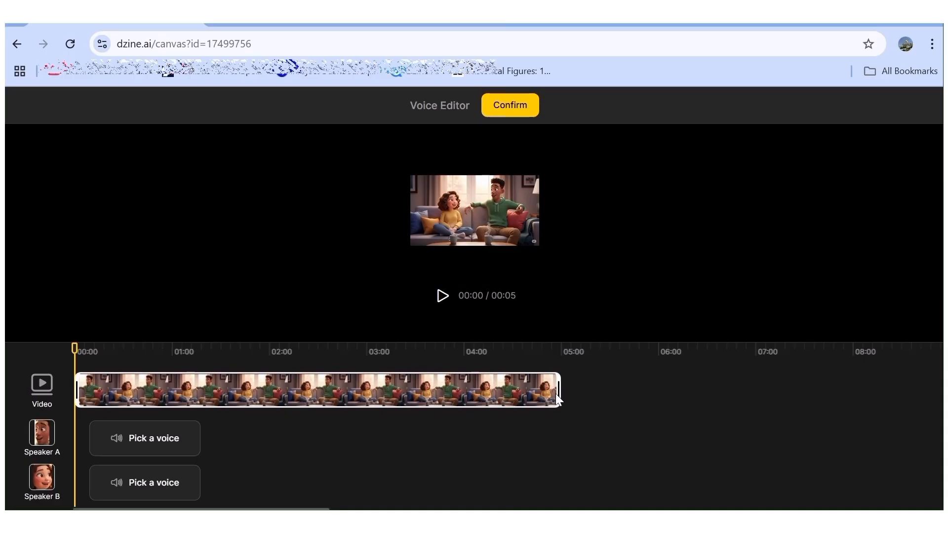
pyautogui.moveTo(559, 384); pyautogui.dragTo(880, 379)
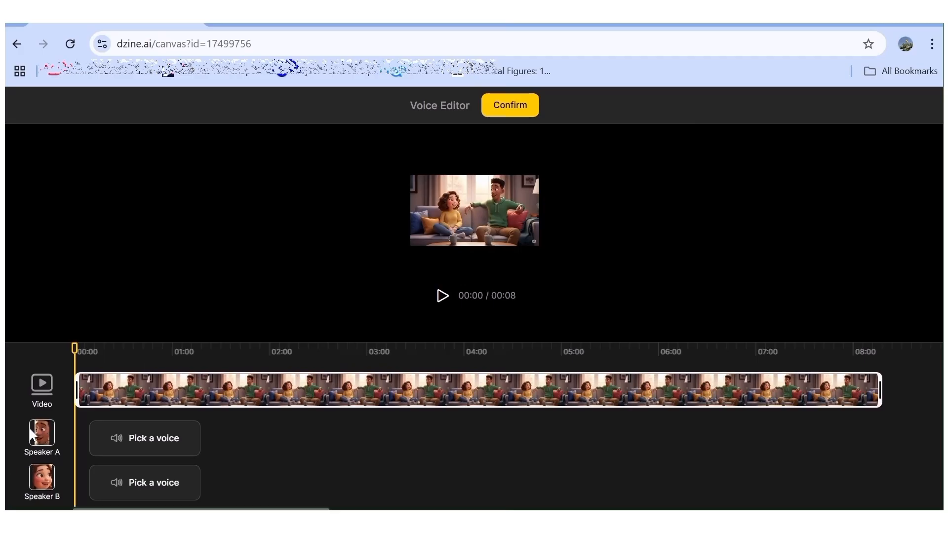
# - Generate text-to-speech audio for Speaker A saying "Hi, where have you been" in the James voice, at a slightly faster speed
pyautogui.click(144, 439)
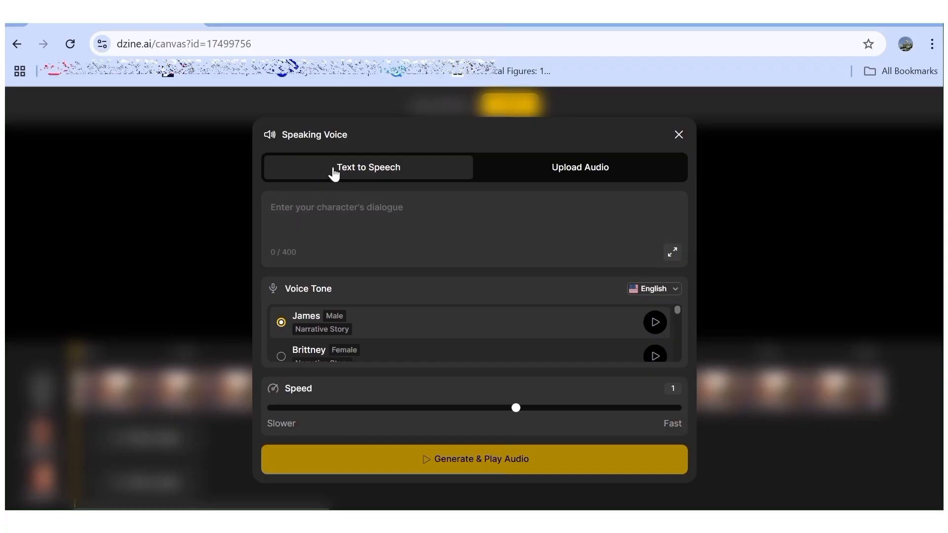
pyautogui.click(305, 207)
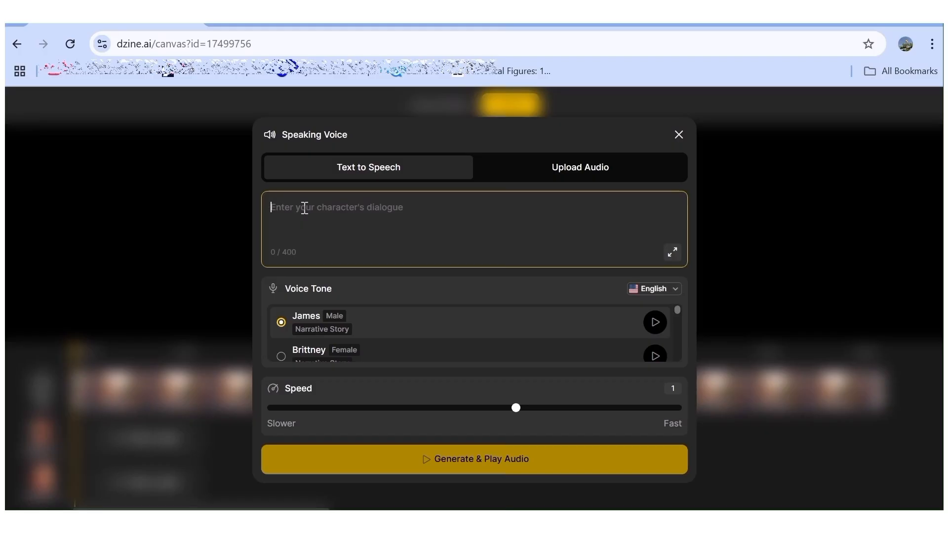
pyautogui.write('Hi, where have you been')
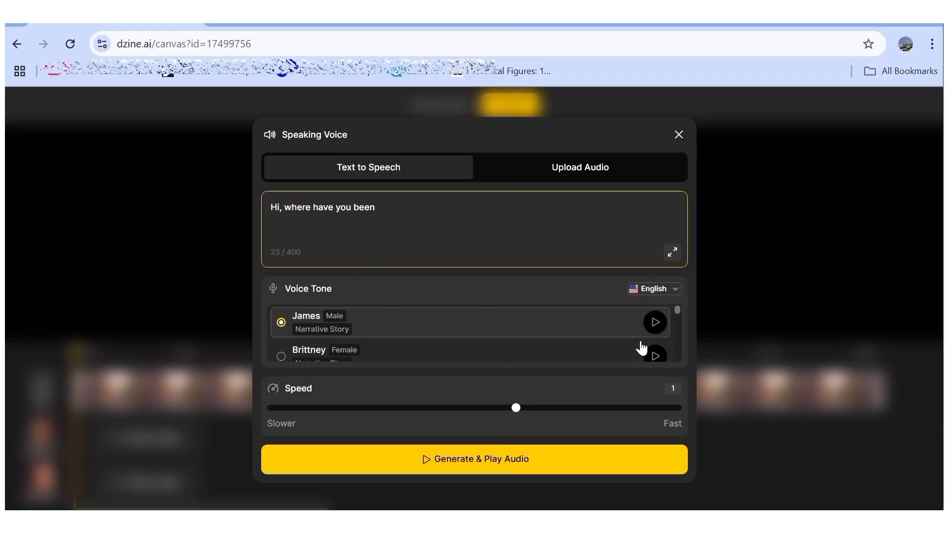
pyautogui.click(655, 322)
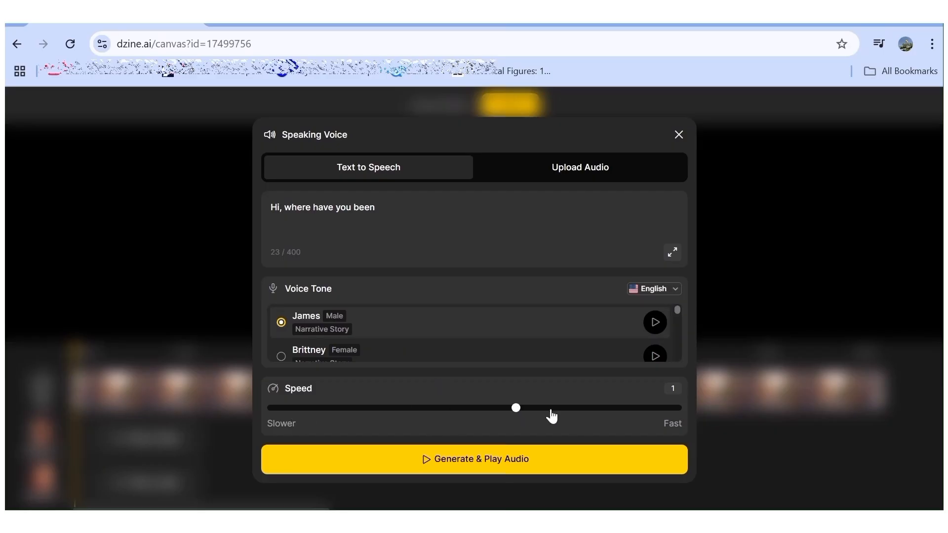
pyautogui.moveTo(517, 408); pyautogui.dragTo(525, 409)
pyautogui.click(484, 459)
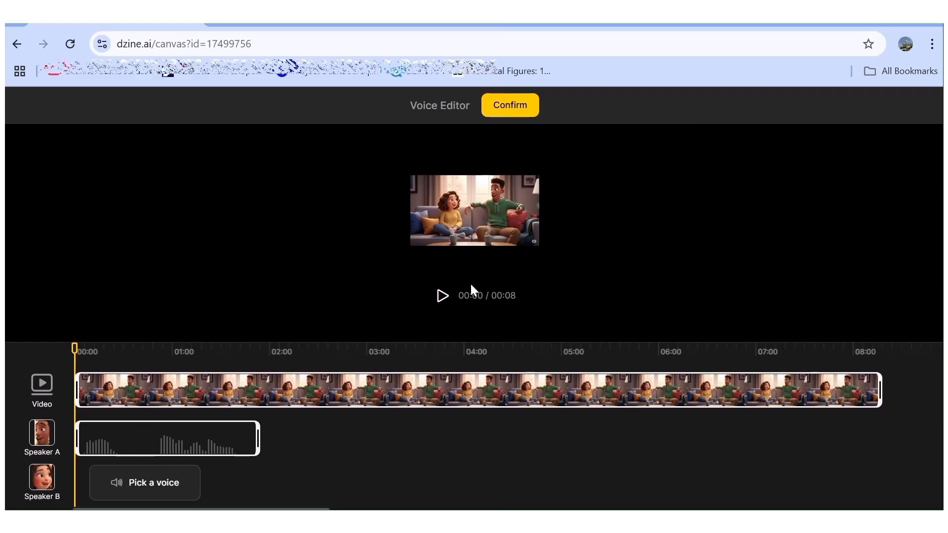
# - Play the lip-sync timeline and remove the generated speech clip from Speaker A
pyautogui.click(443, 297)
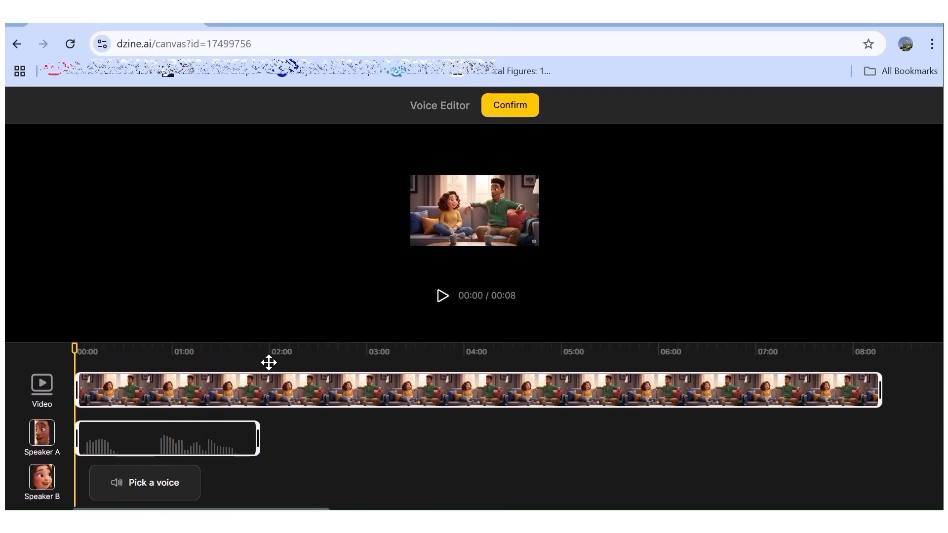
pyautogui.moveTo(141, 426)
pyautogui.moveTo(243, 438)
pyautogui.click(285, 438)
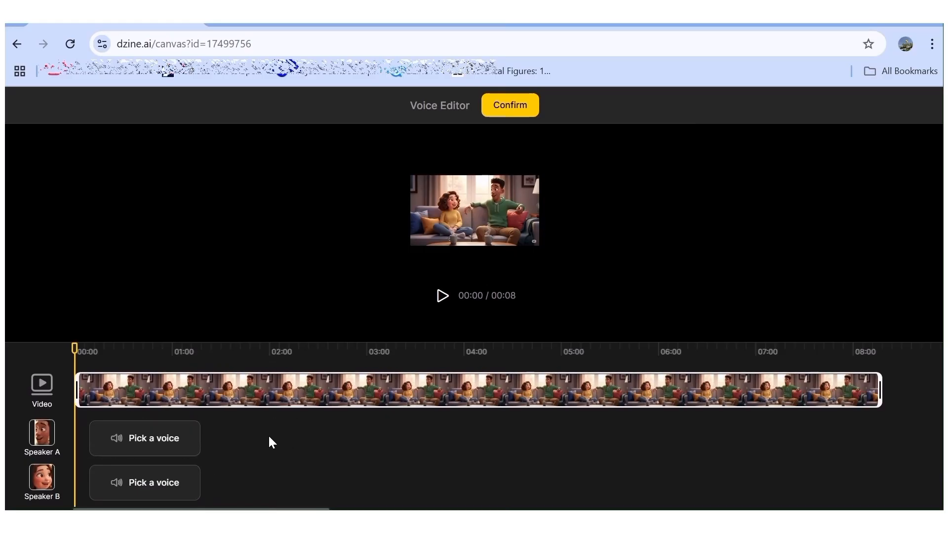
# - Upload the ElevenLabs_2025-08-14T12_23_56_Gigi audio file as Speaker B's voice and play the timeline
pyautogui.click(161, 493)
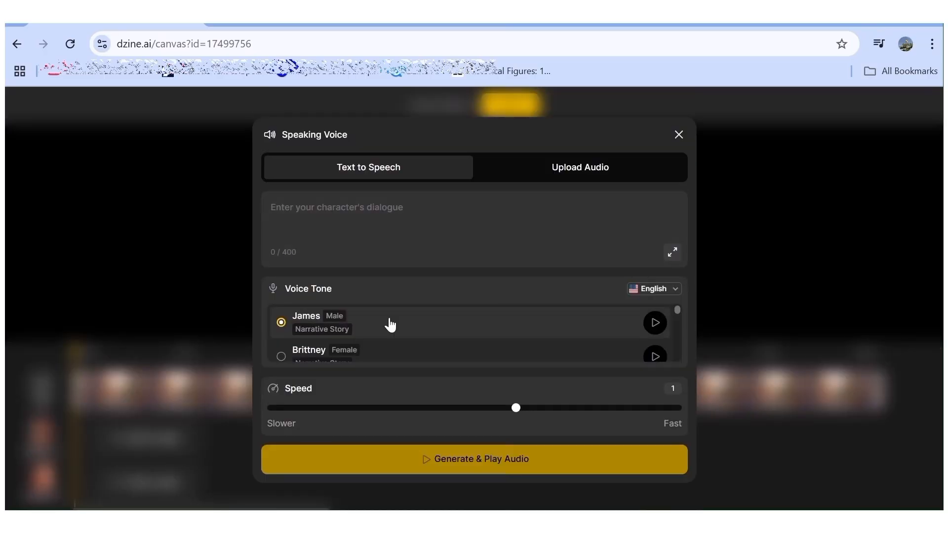
pyautogui.click(581, 170)
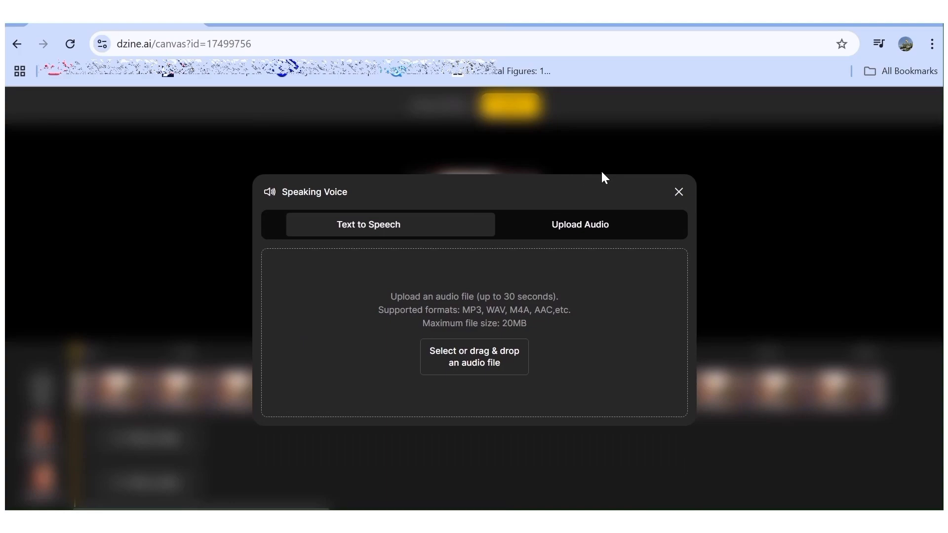
pyautogui.click(501, 359)
pyautogui.scroll(-1, 236, 261)
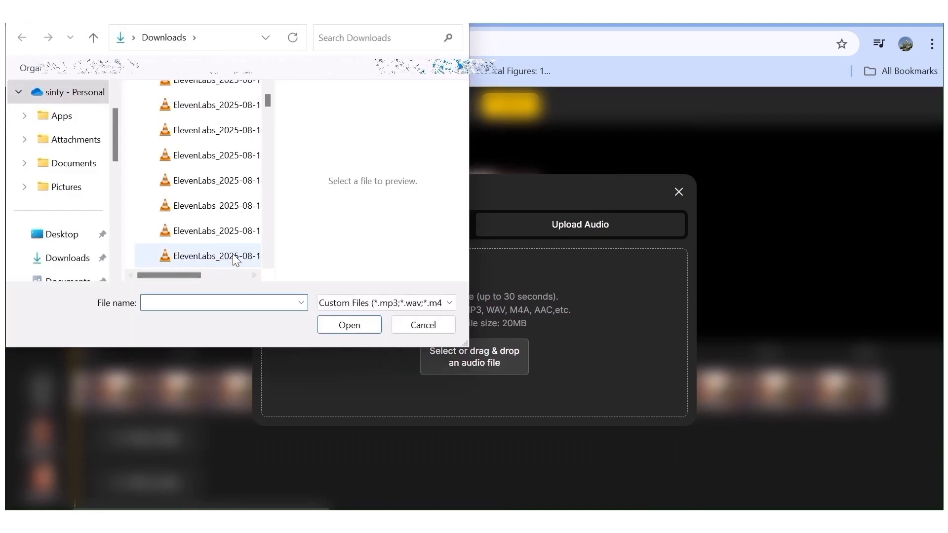
pyautogui.scroll(-2, 236, 260)
pyautogui.click(213, 168)
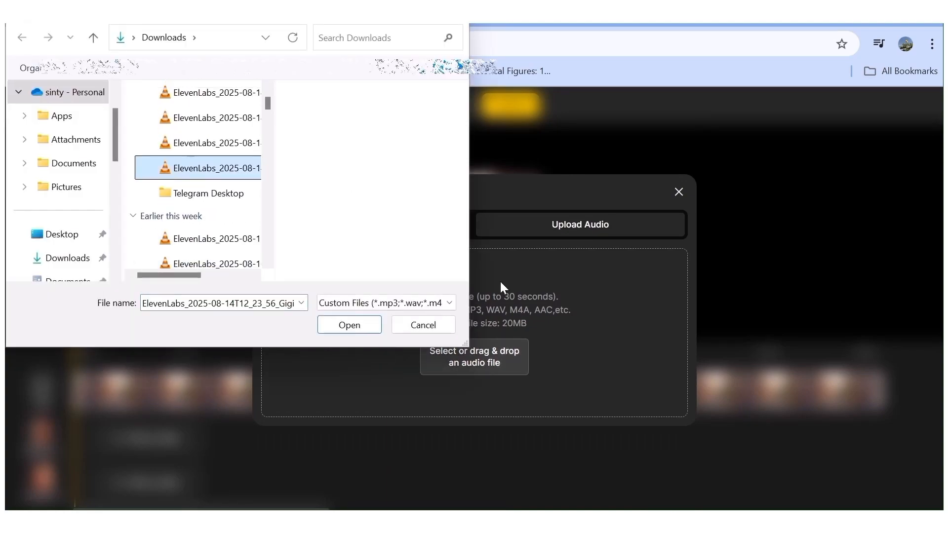
pyautogui.click(349, 326)
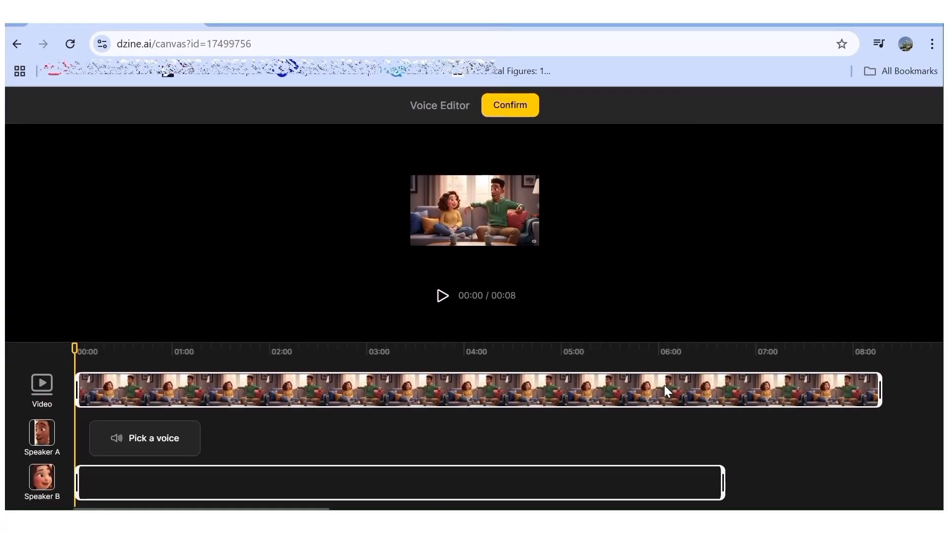
pyautogui.click(443, 296)
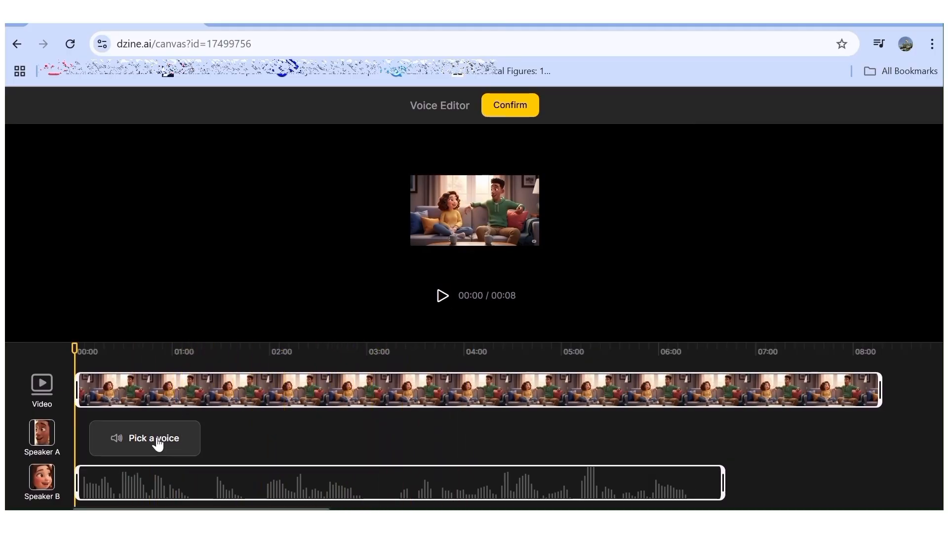
# - Upload an ElevenLabs audio file from Downloads as Speaker A's voice and briefly play the timeline with both voices
pyautogui.click(154, 439)
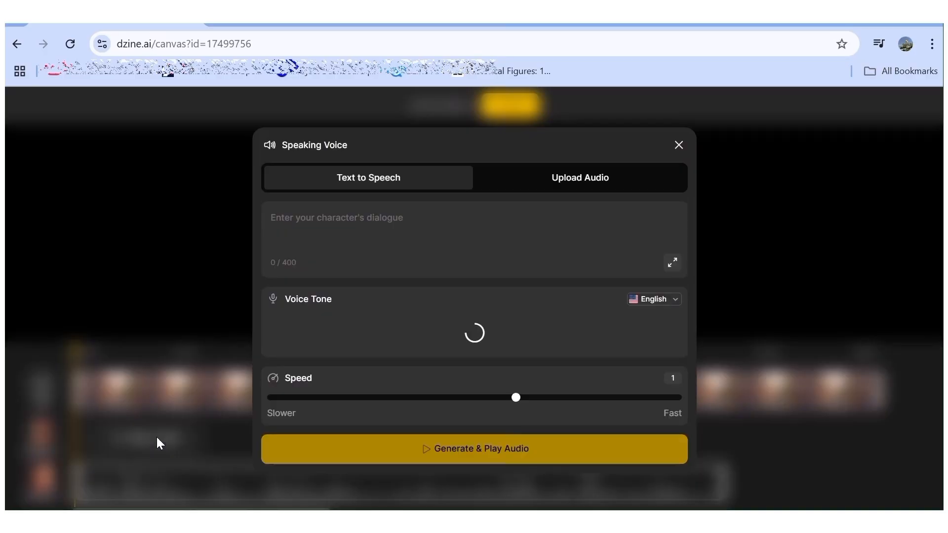
pyautogui.click(629, 175)
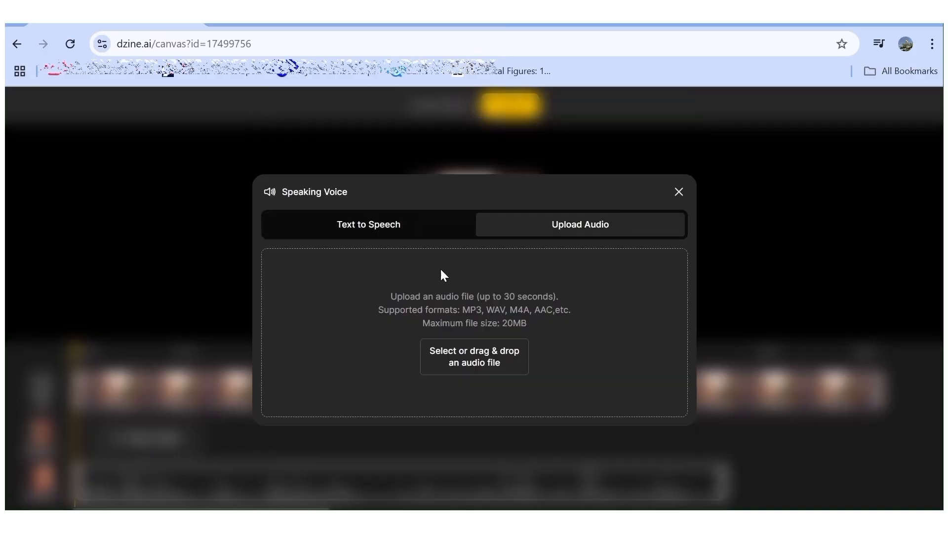
pyautogui.click(487, 357)
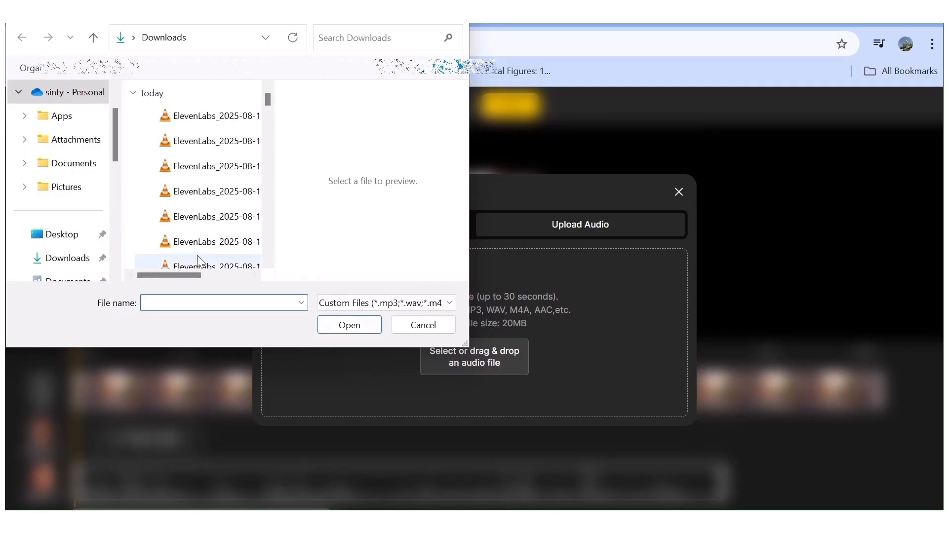
pyautogui.scroll(-4, 190, 213)
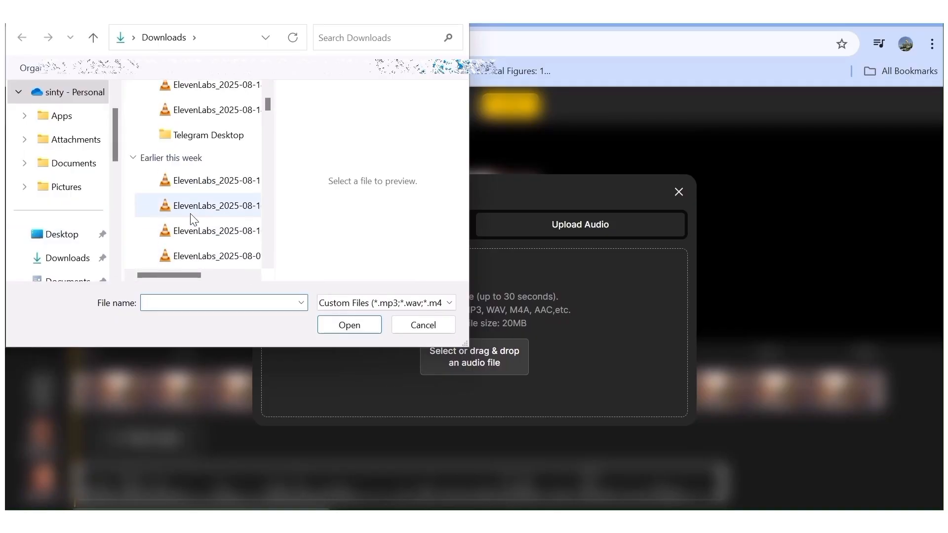
pyautogui.click(213, 180)
pyautogui.click(350, 325)
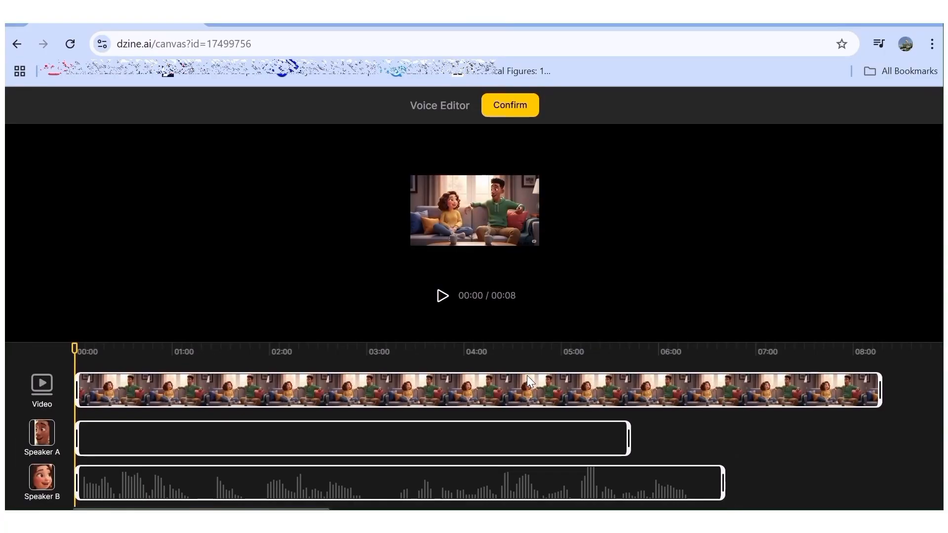
pyautogui.click(442, 296)
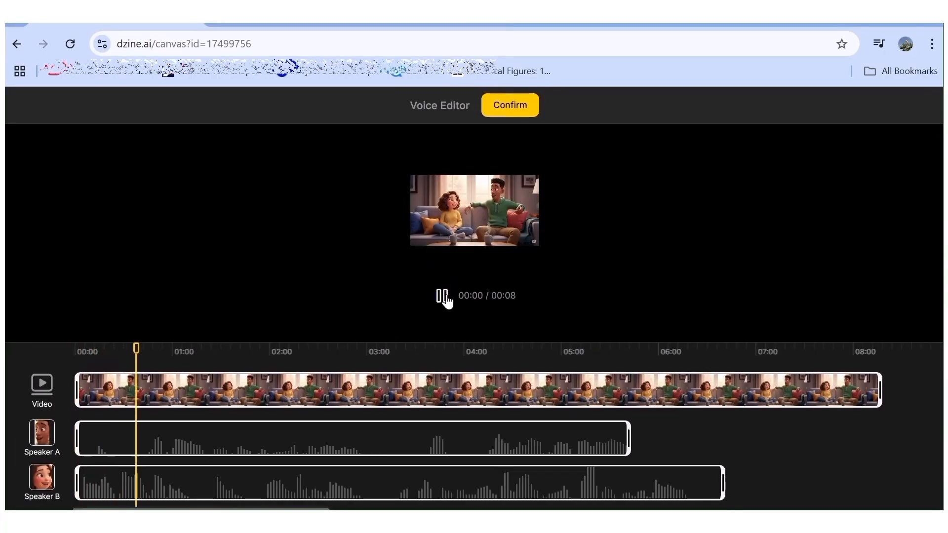
pyautogui.click(446, 298)
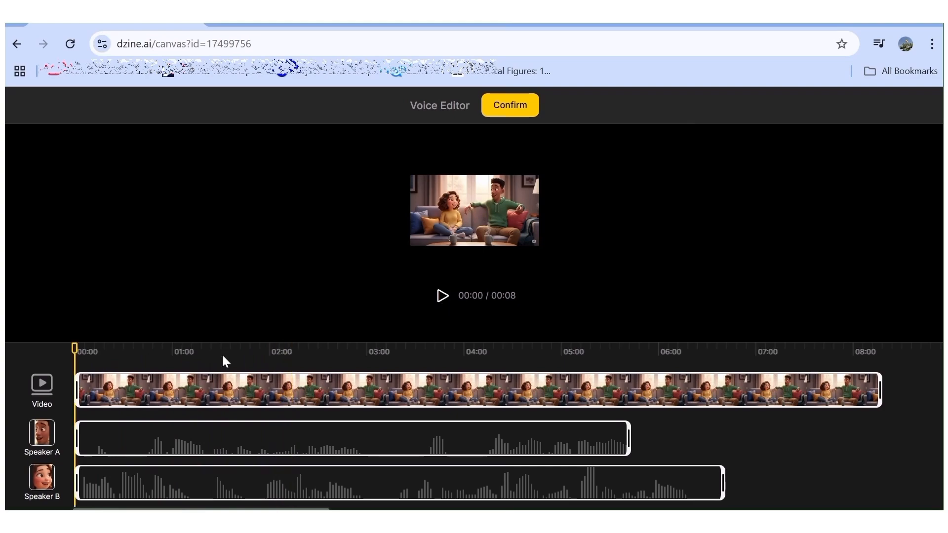
# - Reposition Speaker A's audio clip to start at about 6.4 seconds, near the end of Speaker B's clip
pyautogui.moveTo(81, 434); pyautogui.dragTo(614, 437)
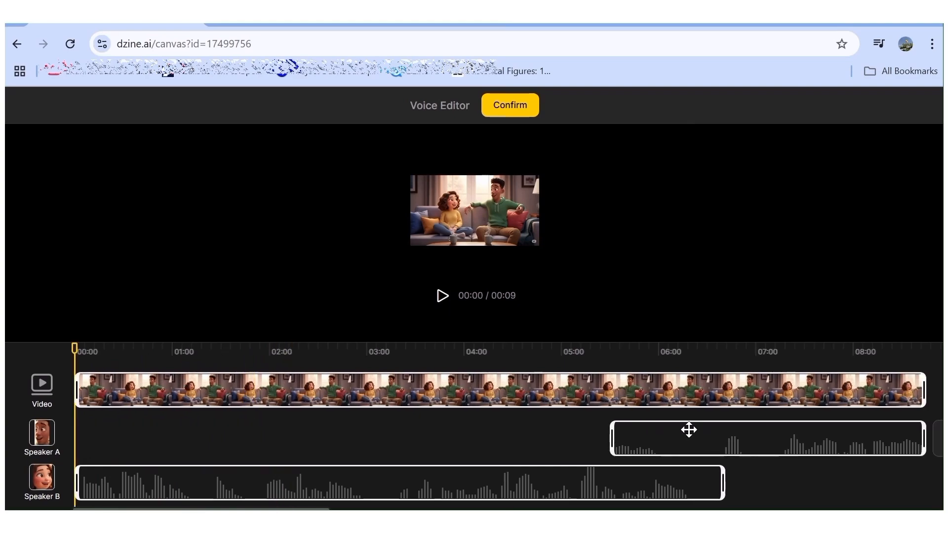
pyautogui.moveTo(688, 430); pyautogui.dragTo(805, 427)
pyautogui.moveTo(731, 439); pyautogui.dragTo(461, 408)
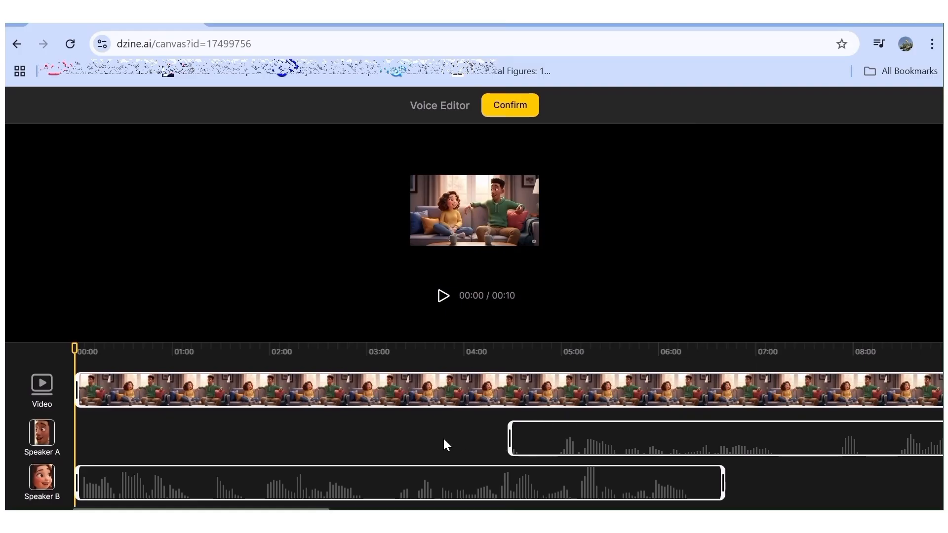
pyautogui.moveTo(509, 438); pyautogui.dragTo(751, 437)
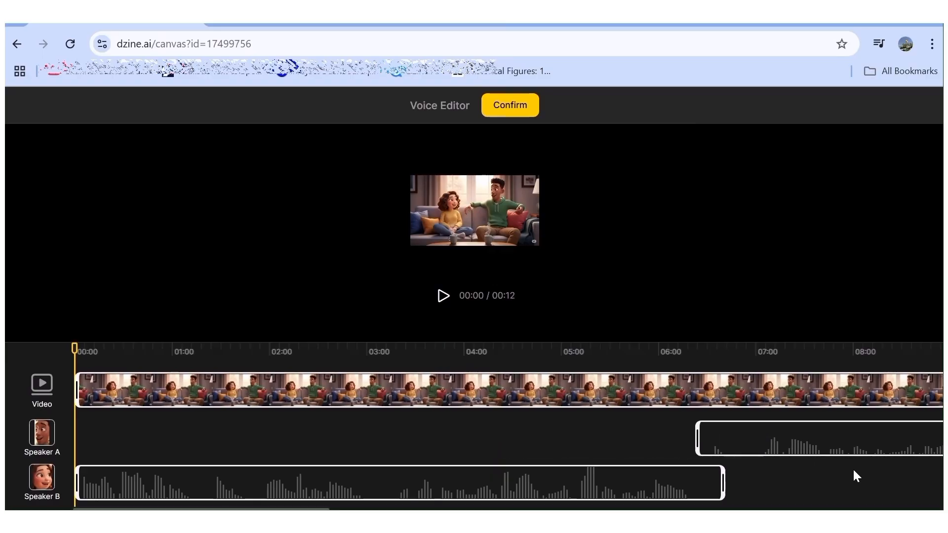
# - Play the two-speaker timeline with the repositioned clip and confirm the voice arrangement
pyautogui.click(442, 296)
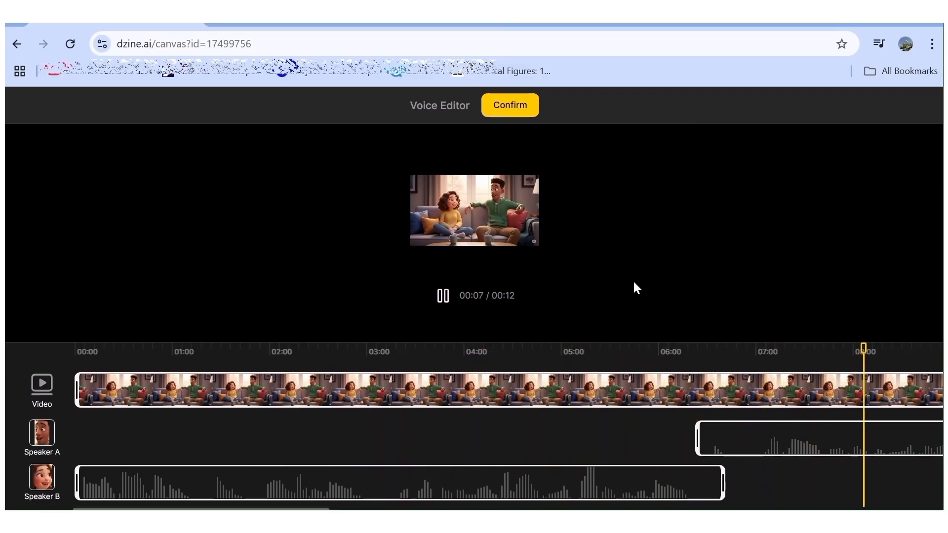
pyautogui.hotkey('ctrl', '-')
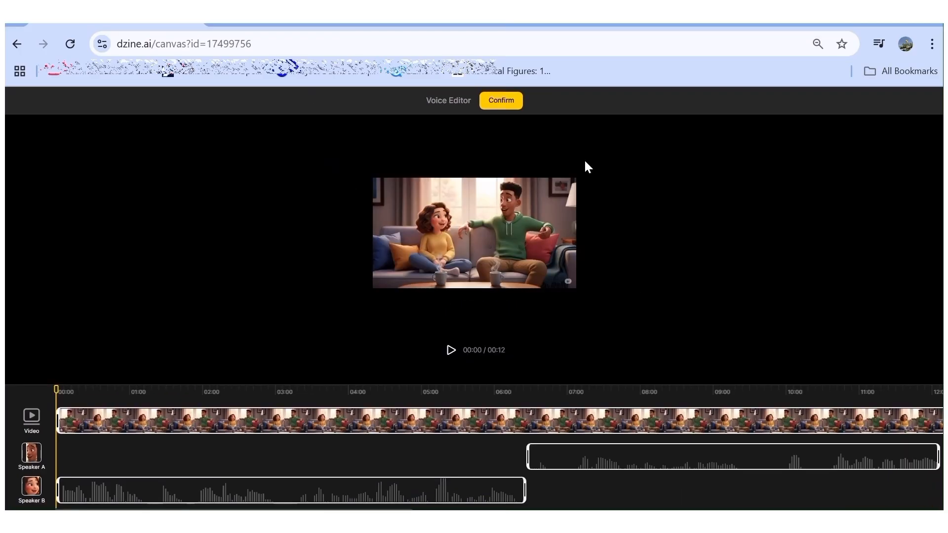
pyautogui.click(501, 105)
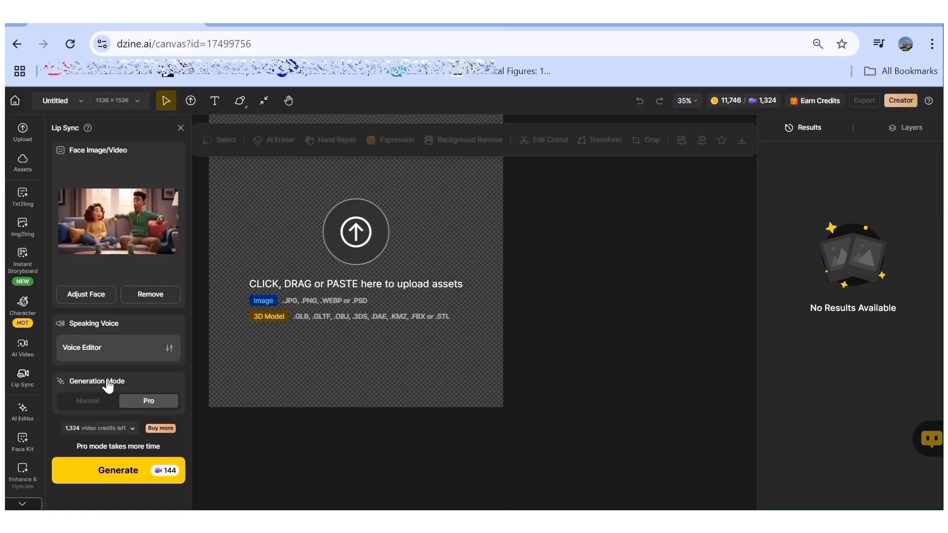
# - Generate the couple's lip-sync video in Pro mode and preview the result
pyautogui.click(110, 473)
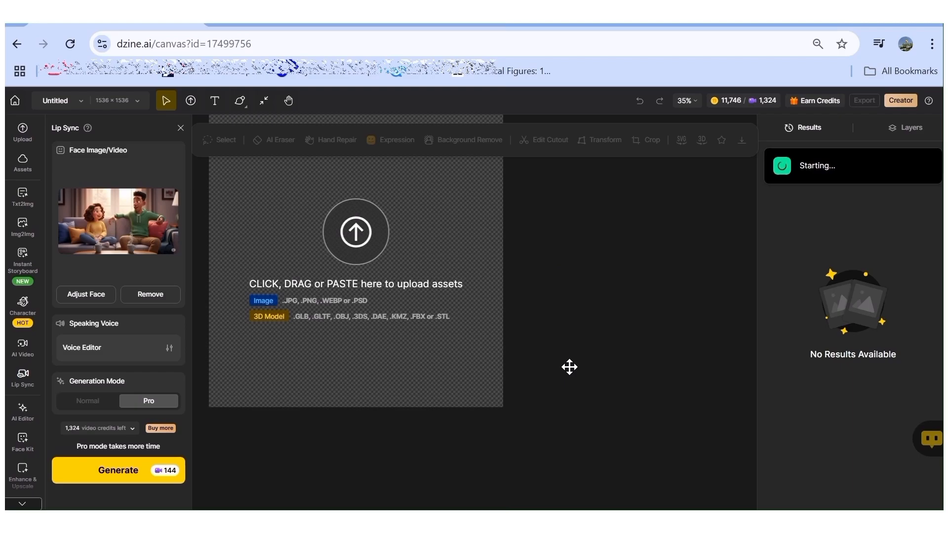
pyautogui.hotkey('ctrl', '+')
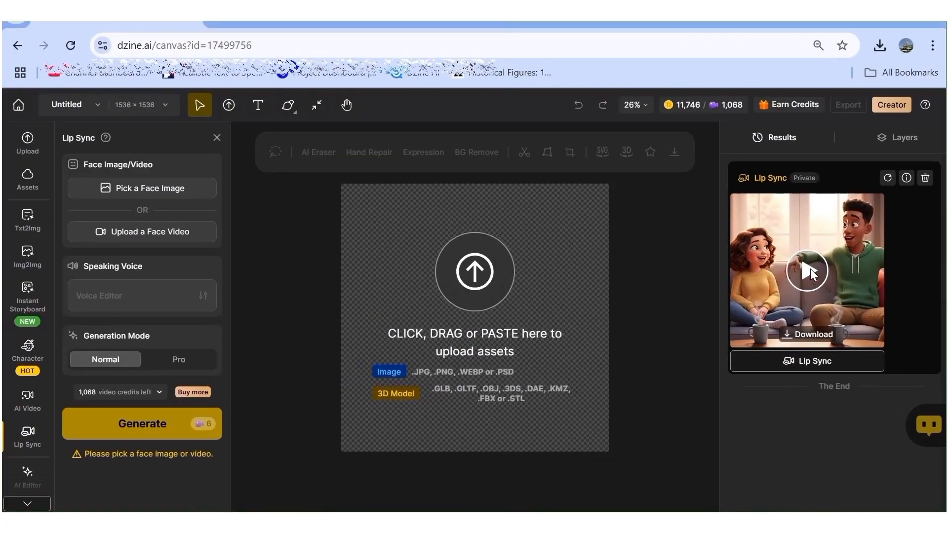
pyautogui.click(809, 270)
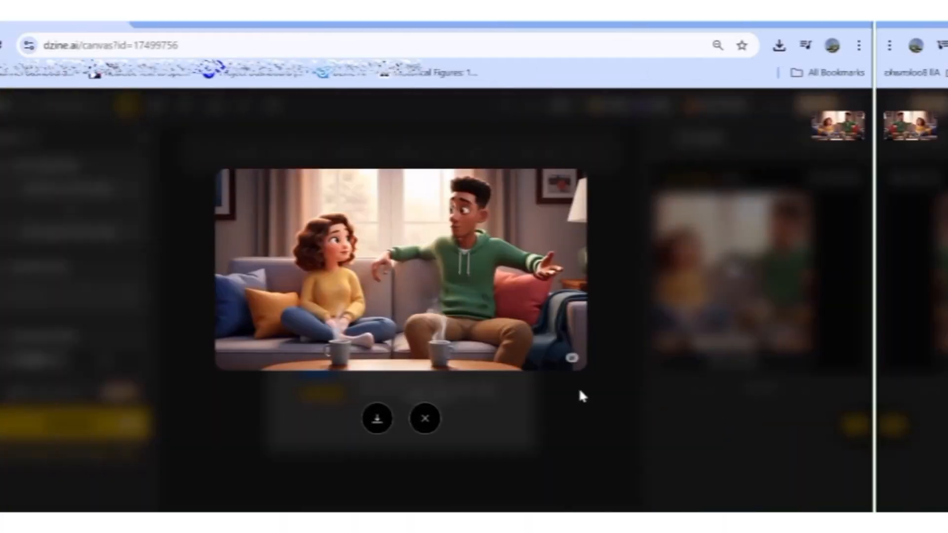
pyautogui.click(425, 416)
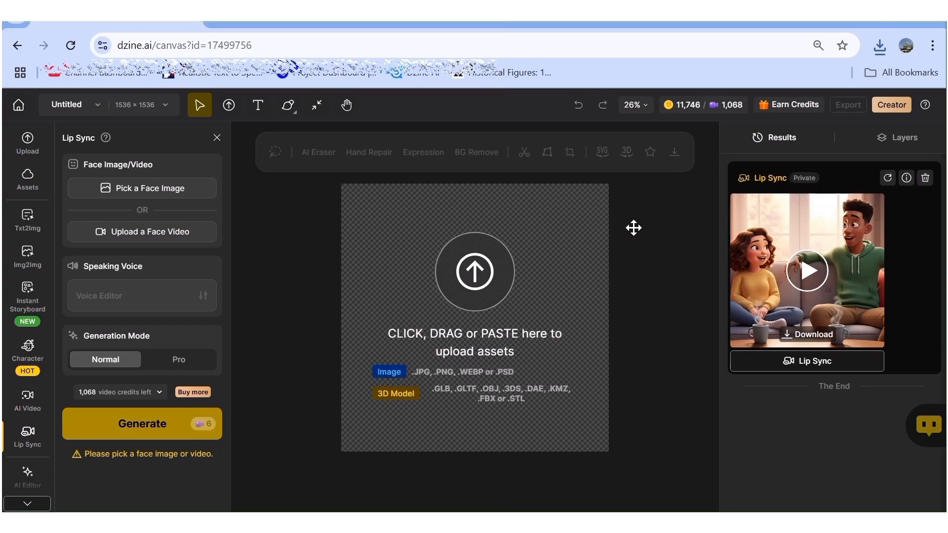
# - Upload announce.mp4 from the announce folder on the Desktop as the face video for a new lip sync
pyautogui.click(135, 236)
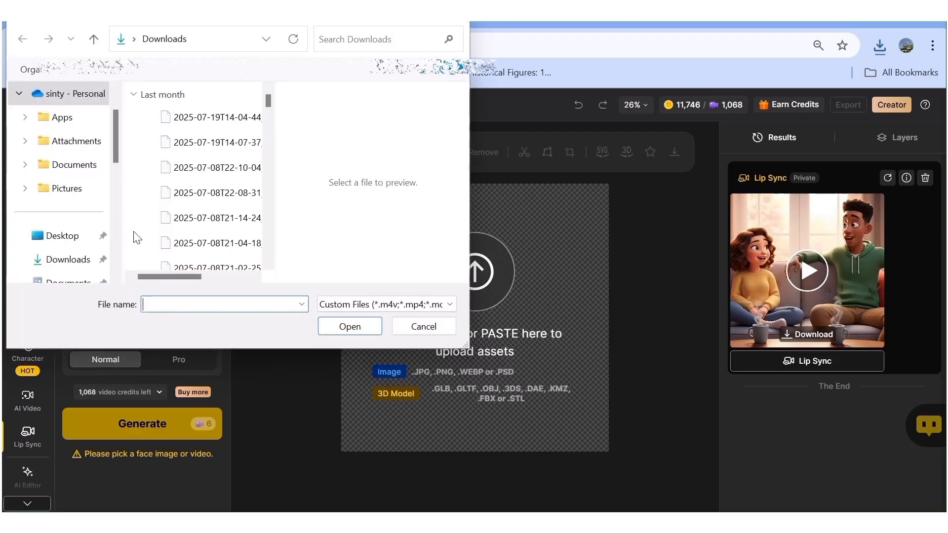
pyautogui.click(96, 236)
pyautogui.click(196, 116)
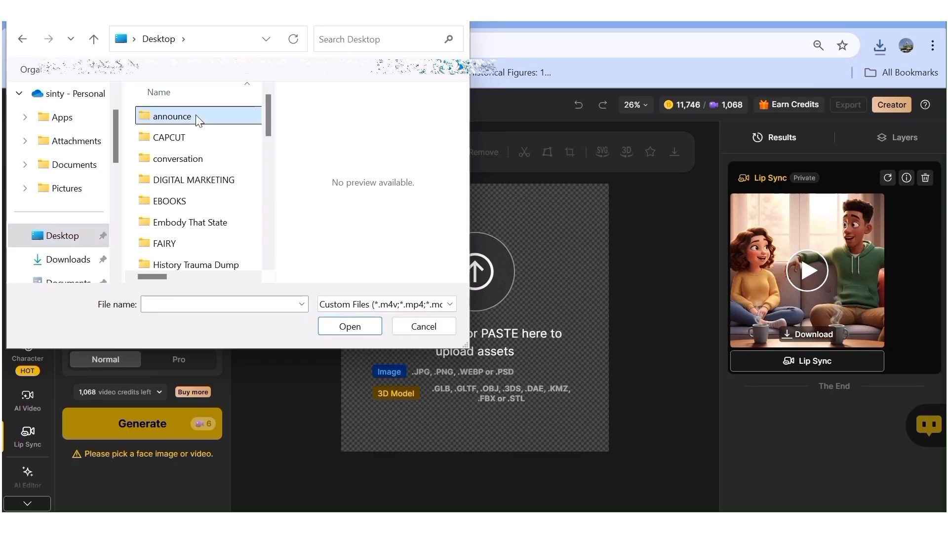
pyautogui.doubleClick(195, 116)
pyautogui.click(176, 146)
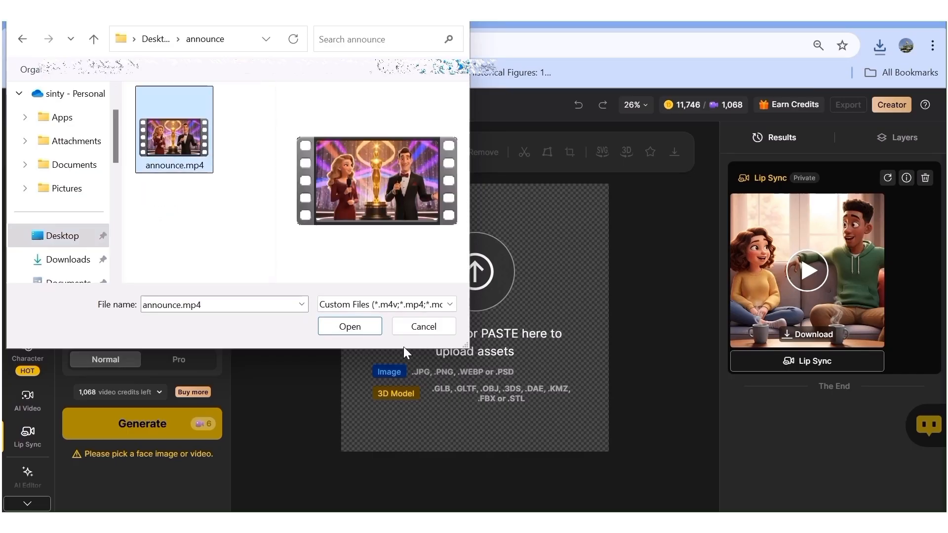
pyautogui.click(350, 327)
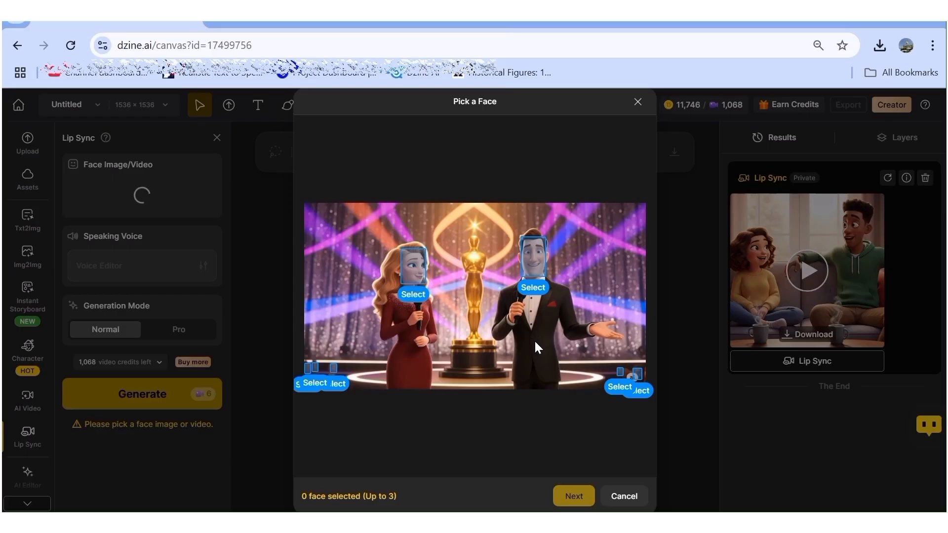
# - Select the male and female announcers' faces as the two speakers and proceed to the voice editor
pyautogui.click(535, 290)
pyautogui.click(412, 295)
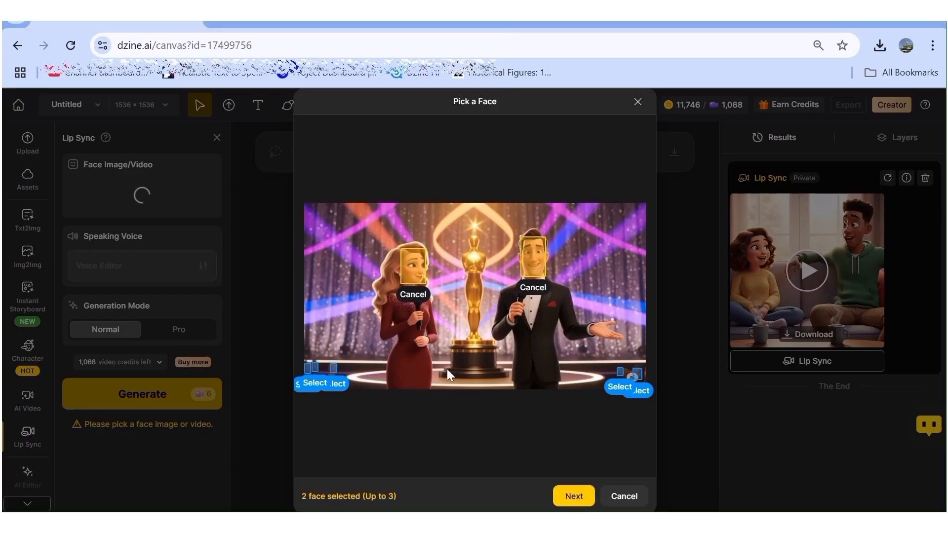
pyautogui.click(572, 496)
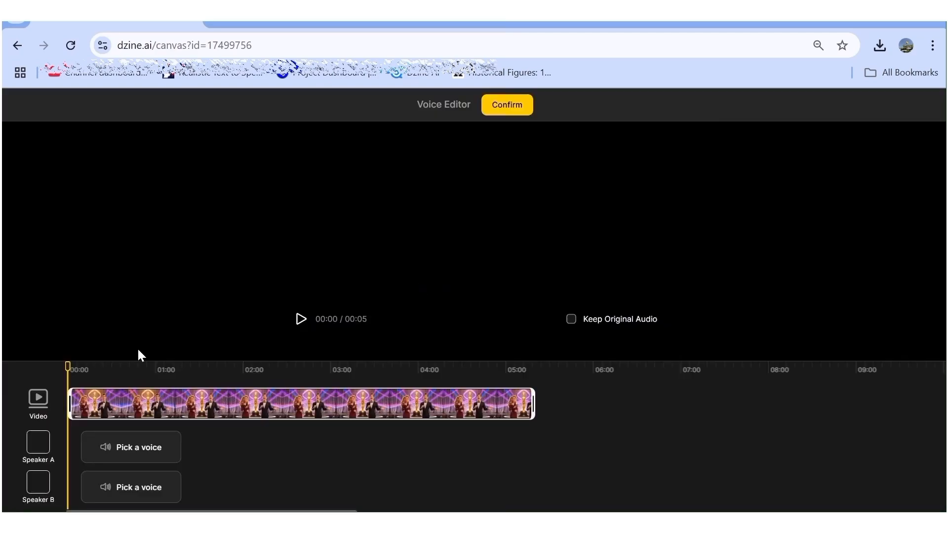
# - Upload the announce.MP3 audio file as Speaker A's voice
pyautogui.click(129, 452)
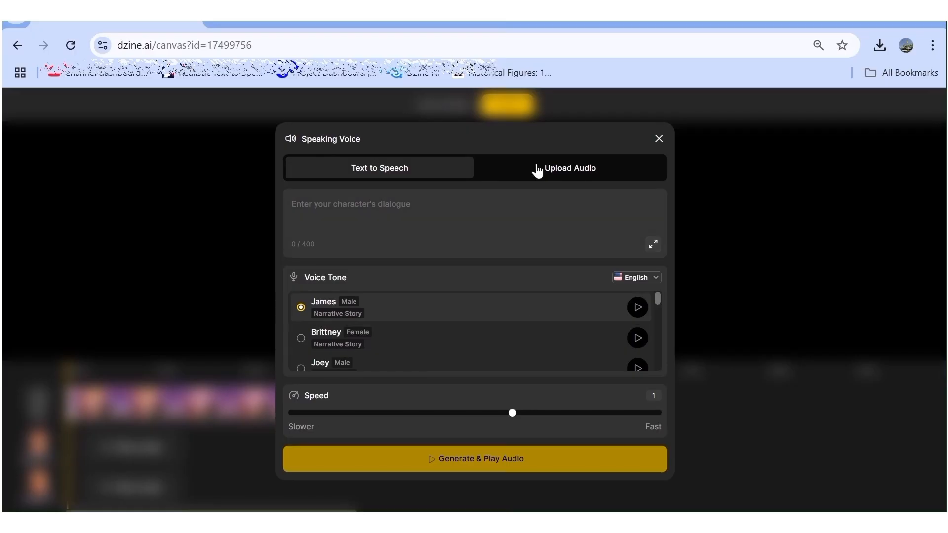
pyautogui.click(557, 169)
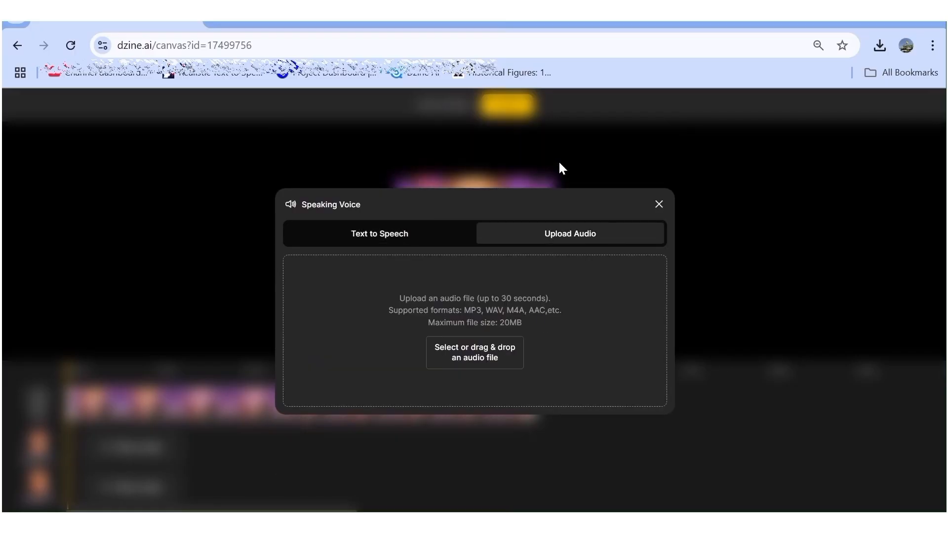
pyautogui.click(476, 355)
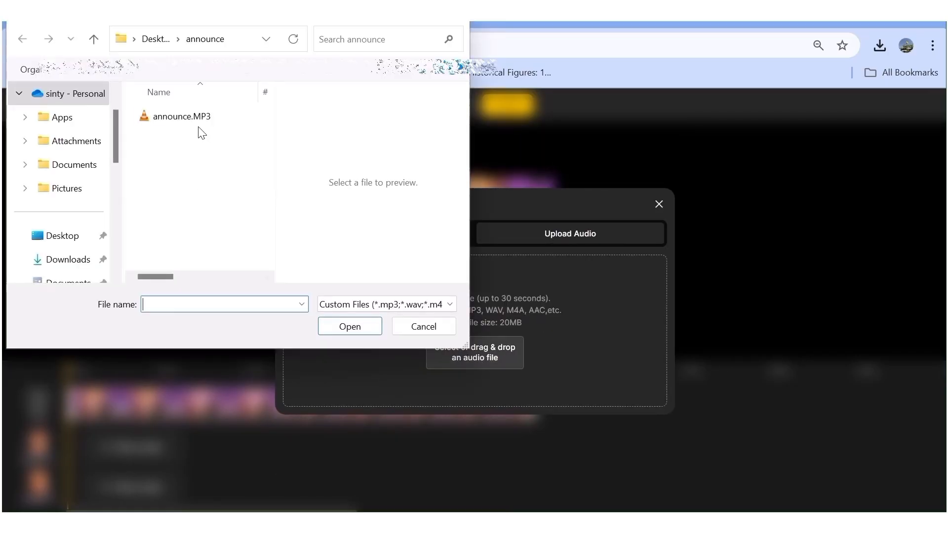
pyautogui.click(188, 123)
pyautogui.click(346, 326)
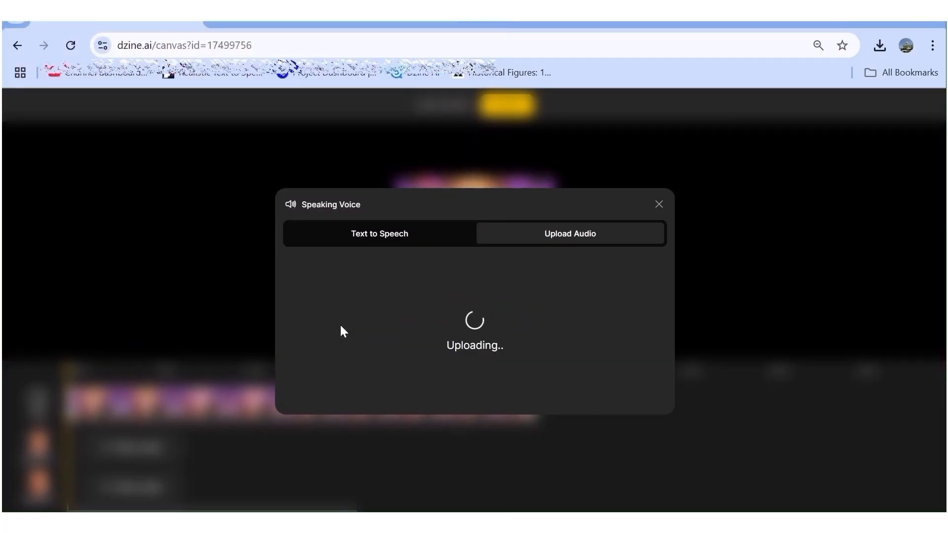
# - Play the timeline and trim the end of Speaker A's audio clip to about 2.5 seconds
pyautogui.click(302, 321)
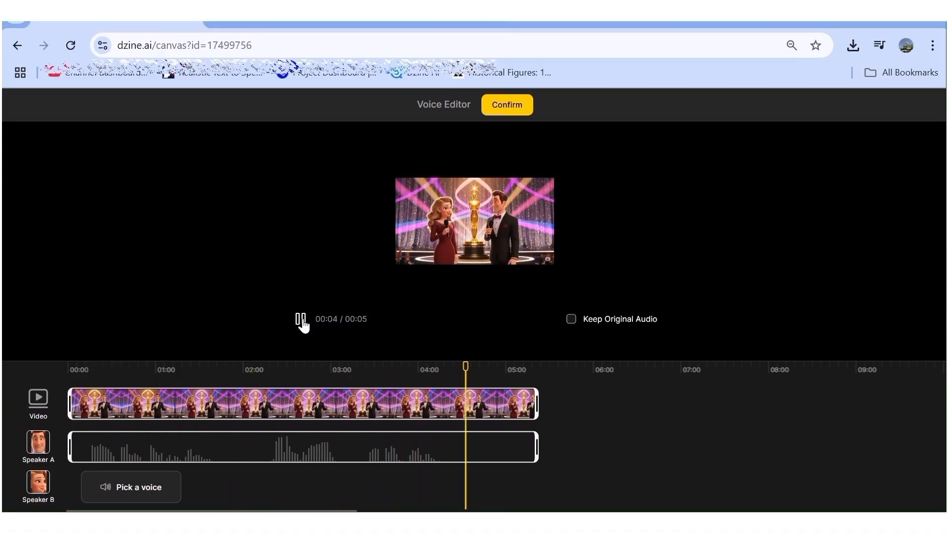
pyautogui.moveTo(502, 434)
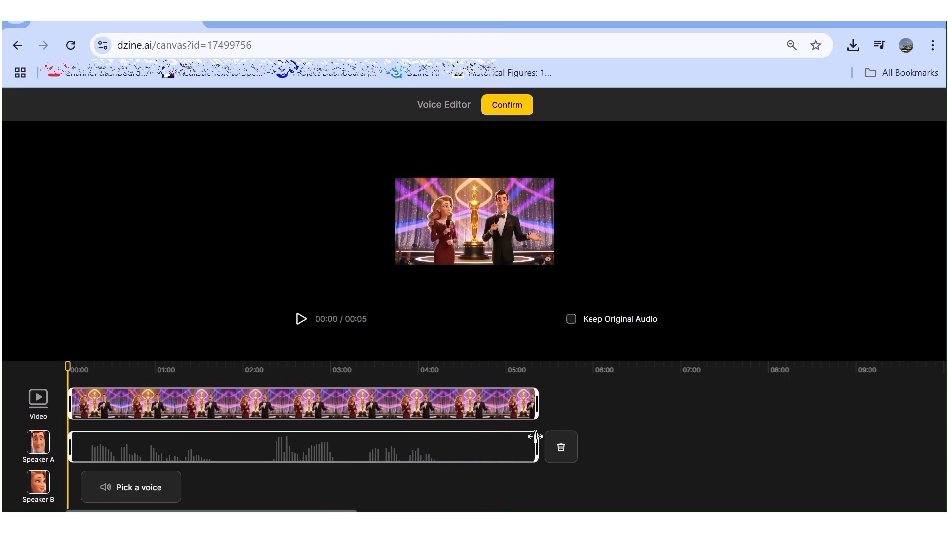
pyautogui.moveTo(536, 436); pyautogui.dragTo(284, 478)
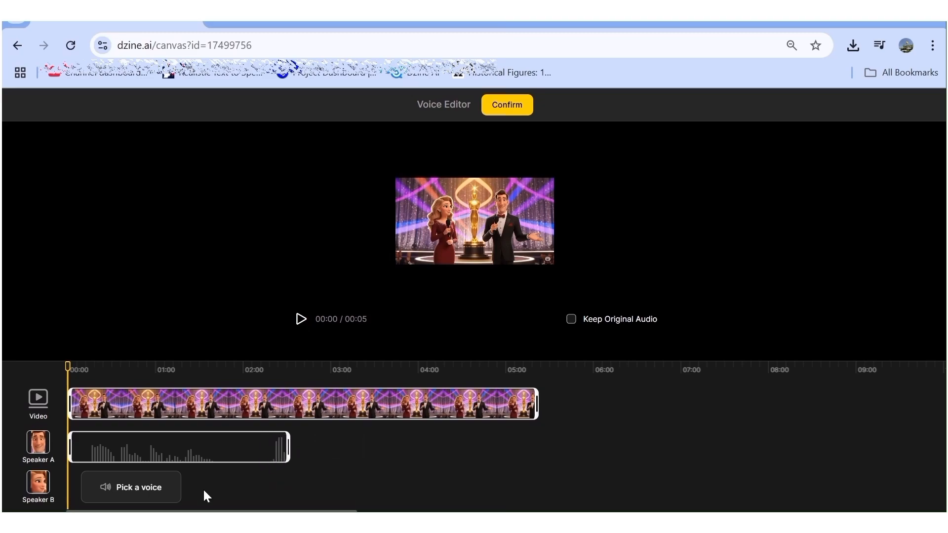
# - Upload Announcers.MP3 from the Desktop as Speaker B's voice
pyautogui.click(131, 488)
pyautogui.click(580, 169)
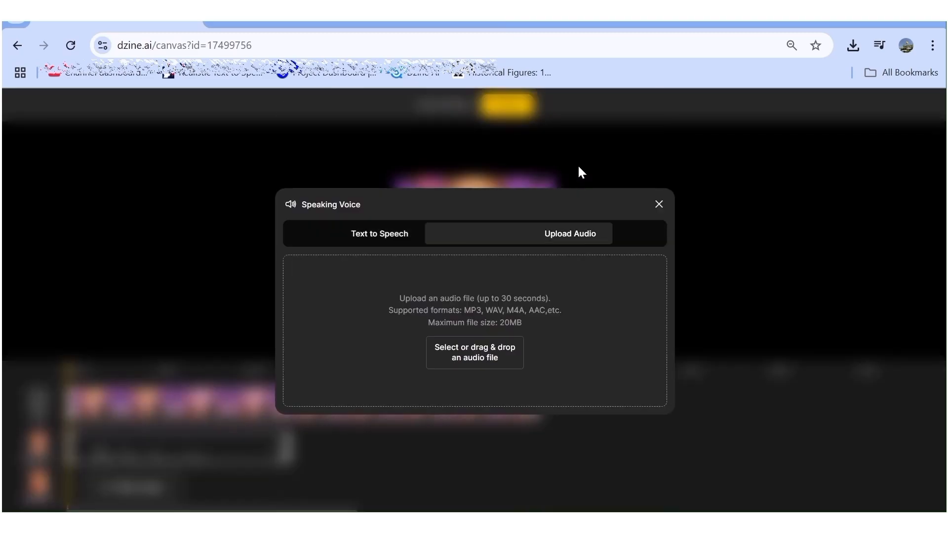
pyautogui.click(478, 351)
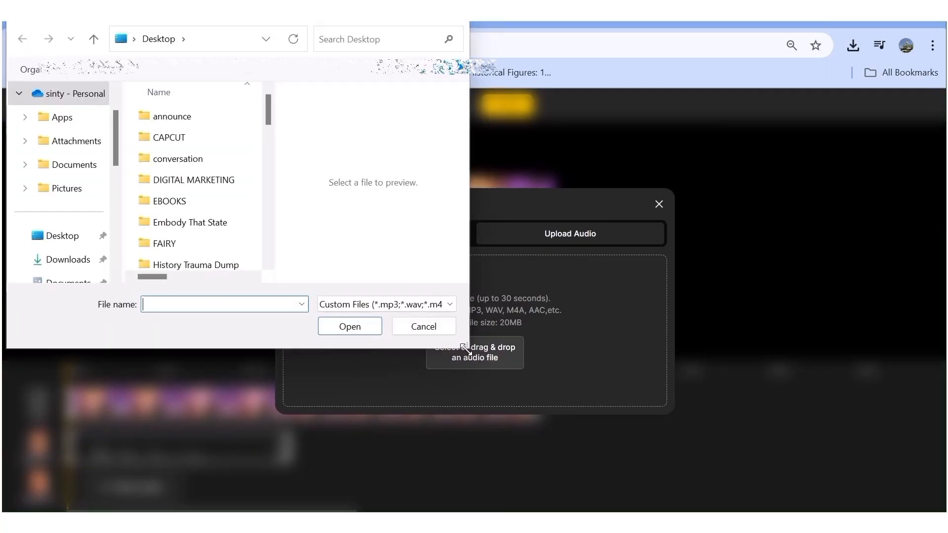
pyautogui.scroll(-5, 197, 235)
pyautogui.click(196, 241)
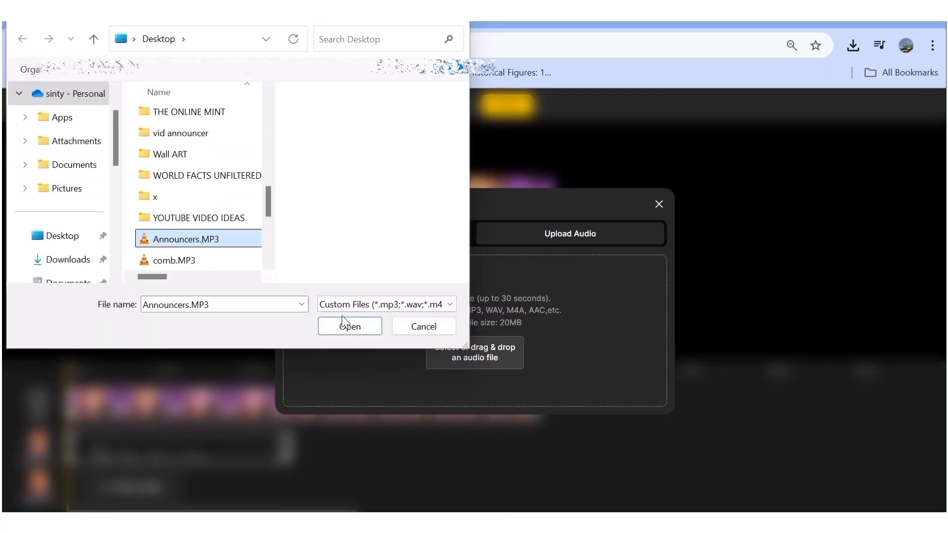
pyautogui.click(346, 327)
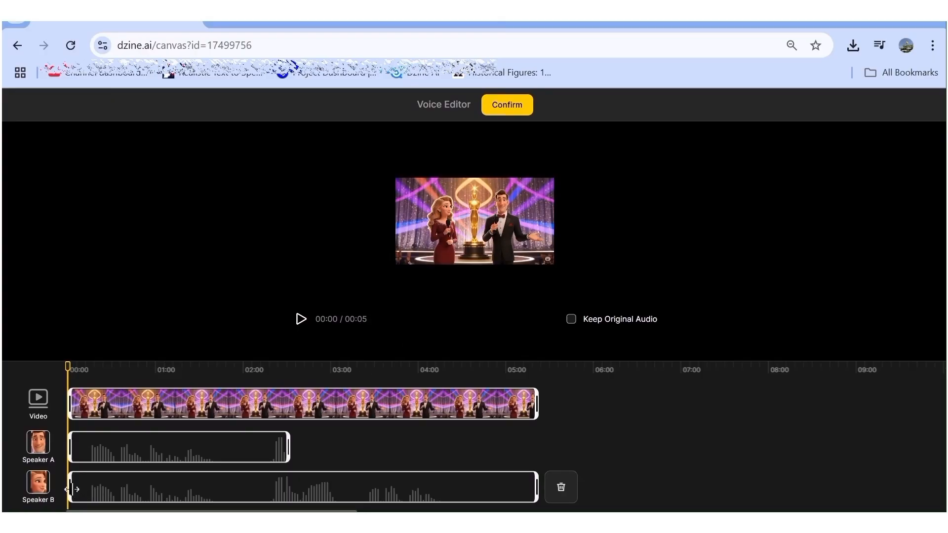
# - Trim Speaker B's clip to start at about 2.2 seconds and shorten Speaker A's clip to end at that point, checking by playback
pyautogui.moveTo(72, 489); pyautogui.dragTo(266, 510)
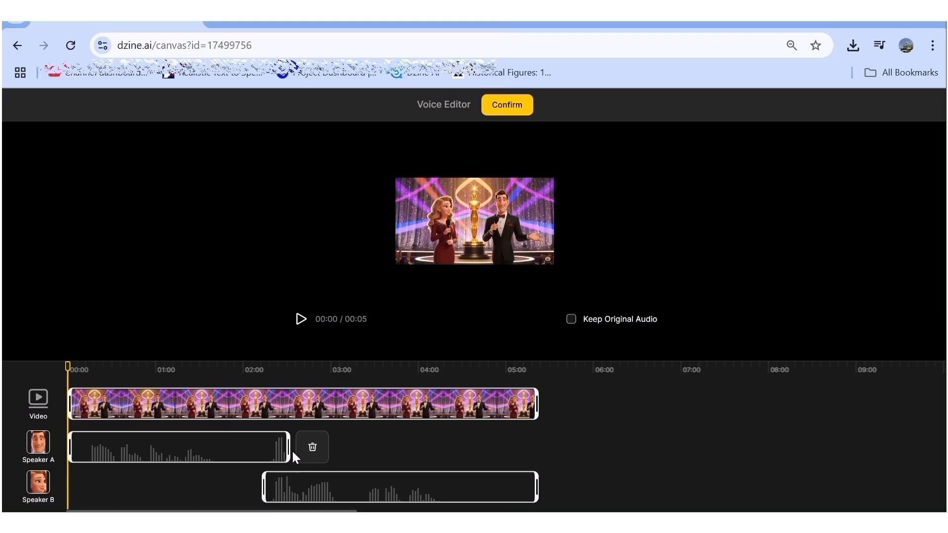
pyautogui.moveTo(287, 447); pyautogui.dragTo(271, 454)
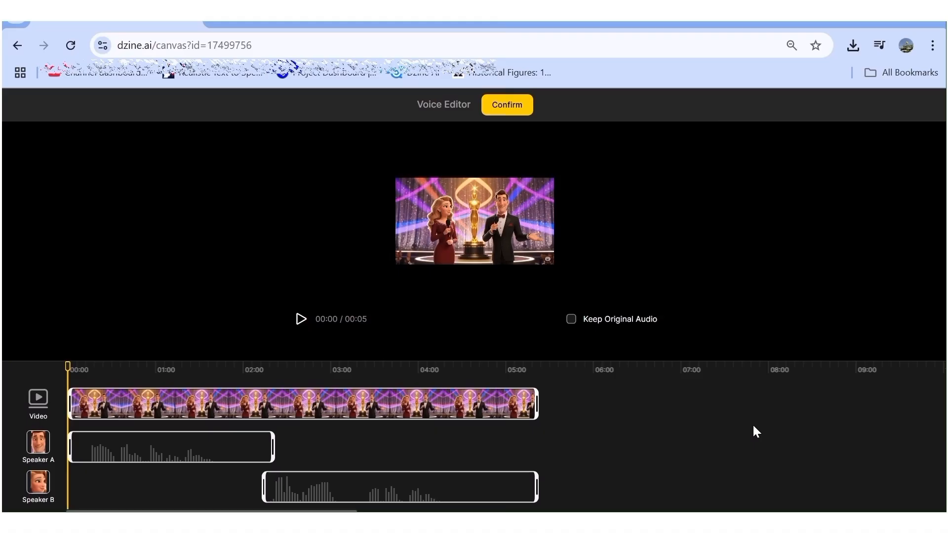
pyautogui.click(300, 321)
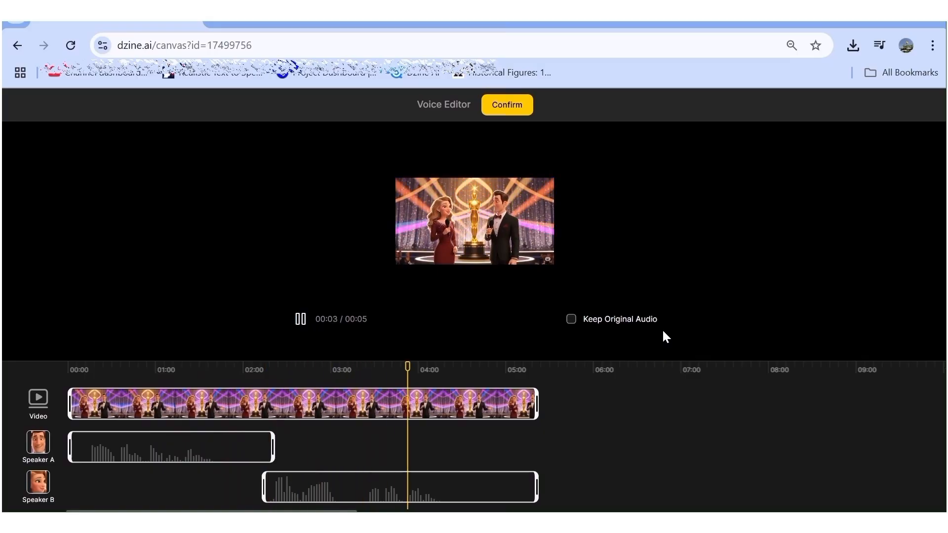
pyautogui.moveTo(277, 447)
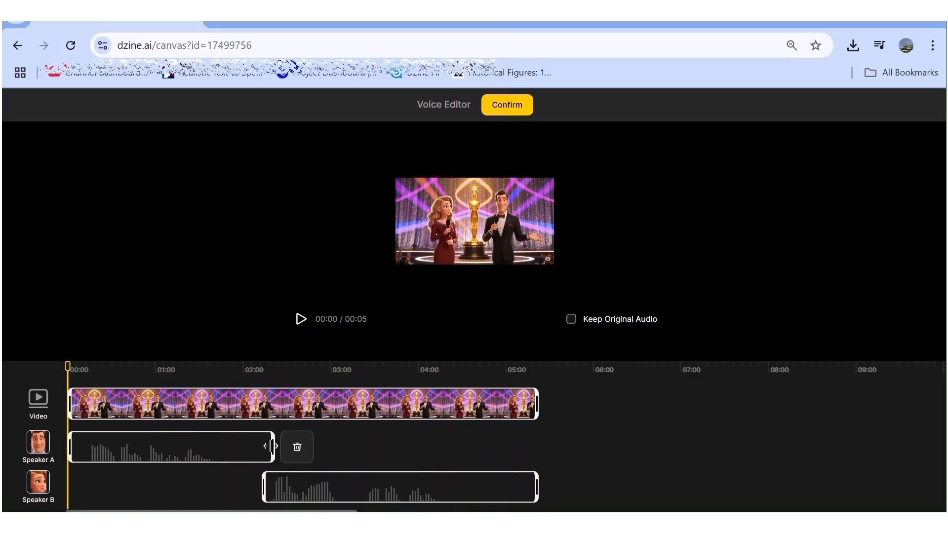
pyautogui.moveTo(271, 446); pyautogui.dragTo(264, 446)
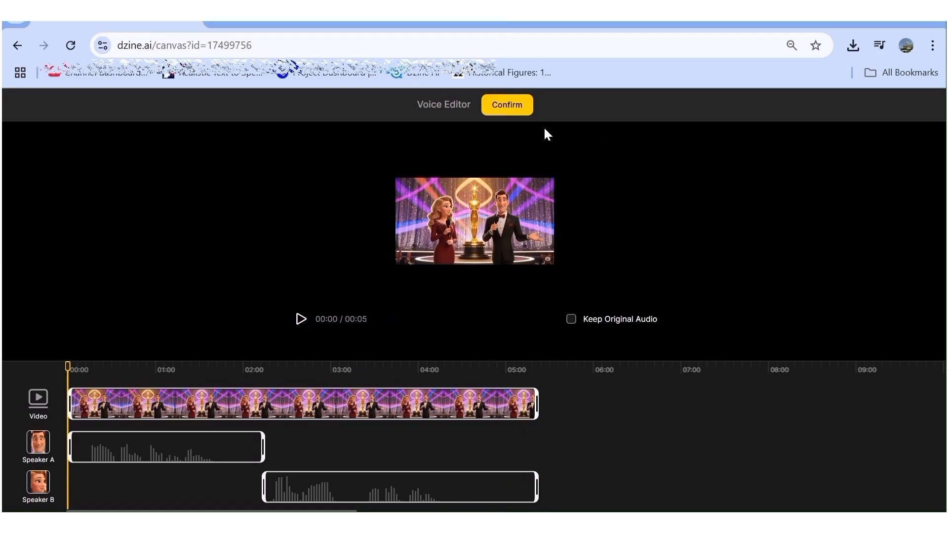
# - Confirm the announcers' voices, then generate their lip-sync video in Normal mode and preview the result
pyautogui.click(513, 106)
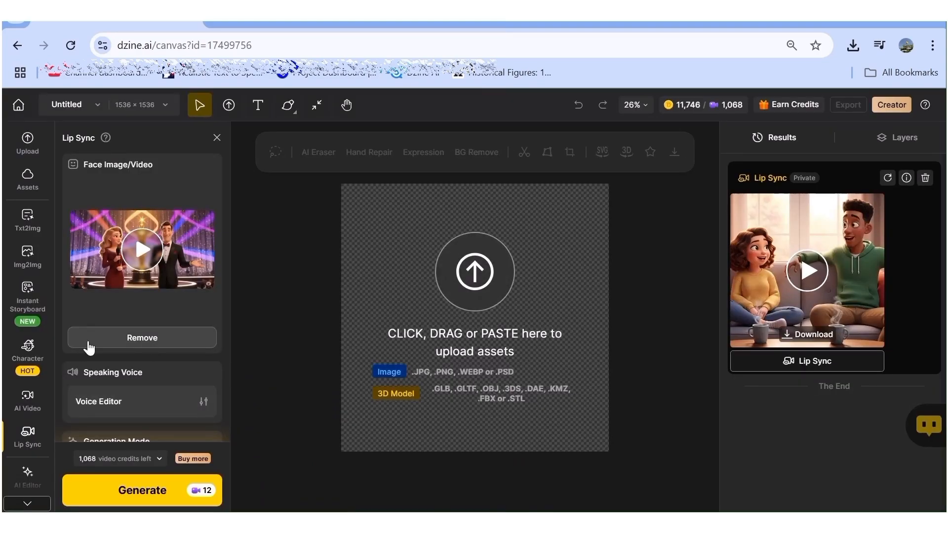
pyautogui.scroll(-2, 158, 364)
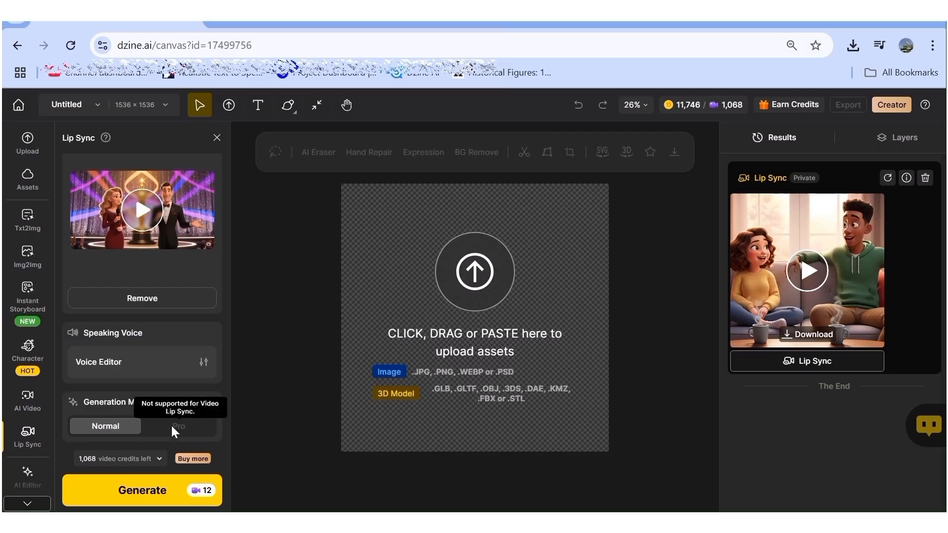
pyautogui.scroll(-2, 263, 429)
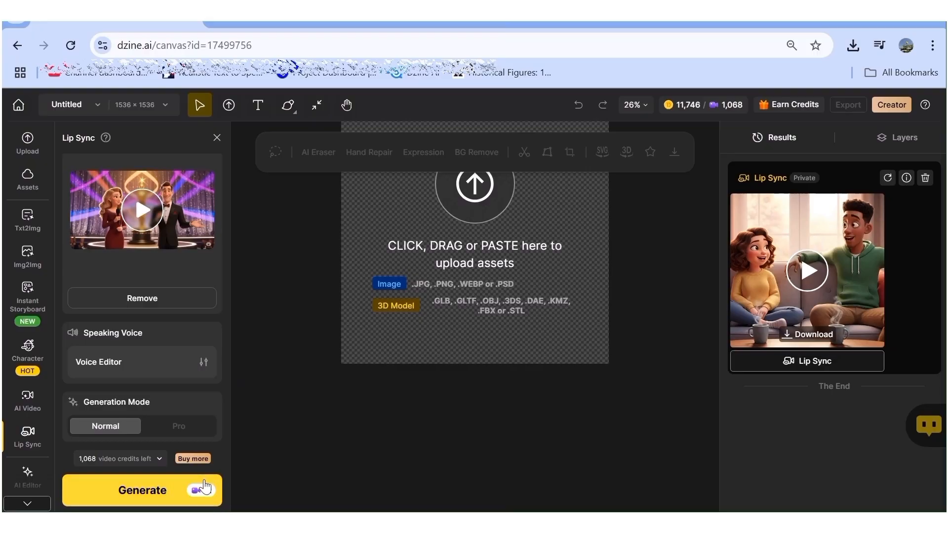
pyautogui.click(149, 494)
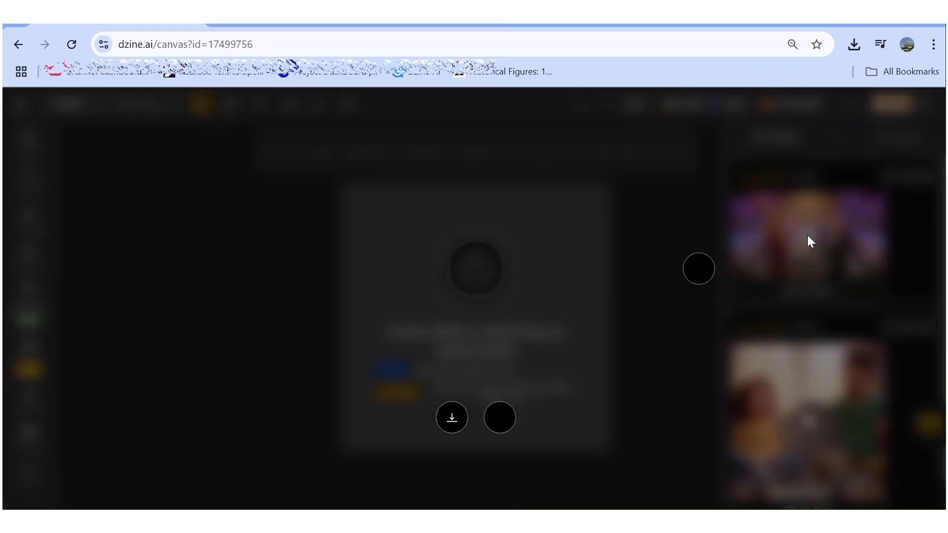
pyautogui.click(808, 235)
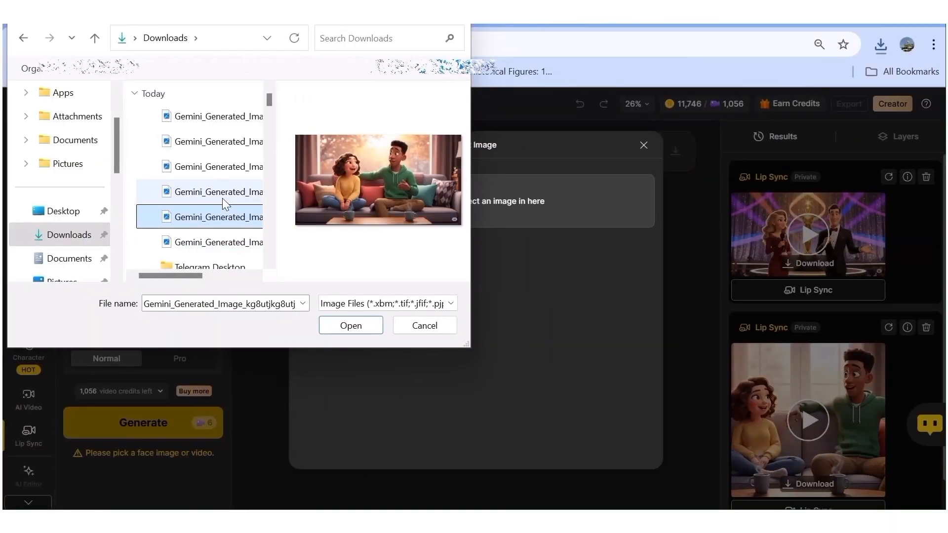
# - Load the Gemini-generated image of the arguing couple in the living room from Downloads and select the woman's face for lip-sync
pyautogui.click(222, 199)
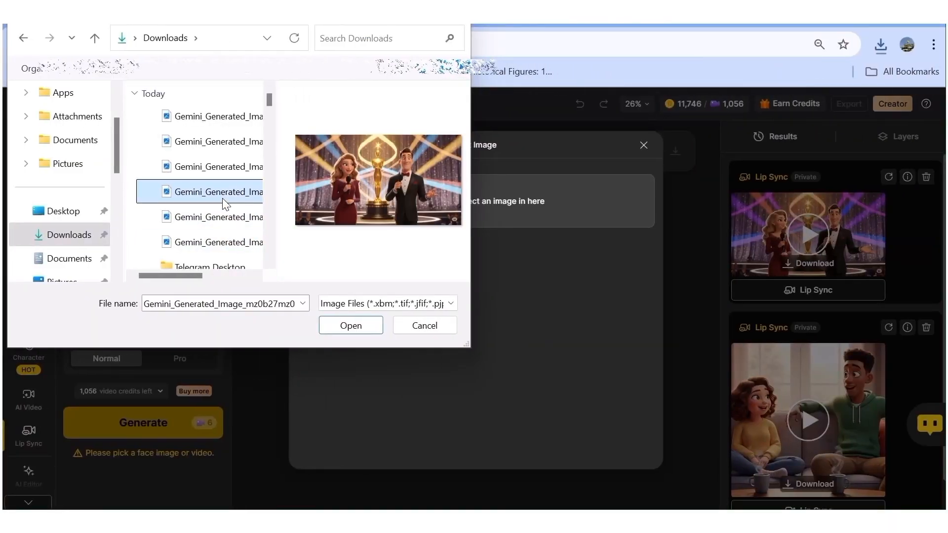
pyautogui.click(225, 168)
pyautogui.click(228, 145)
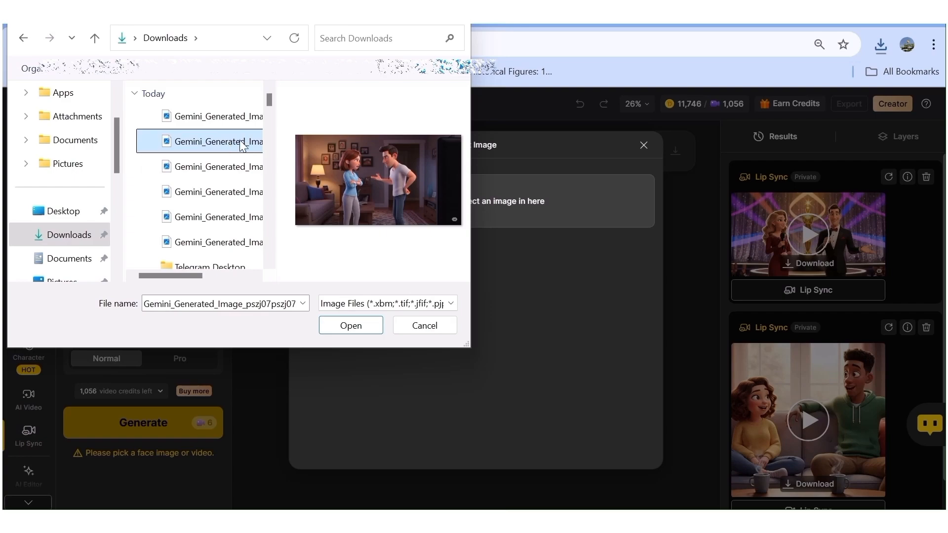
pyautogui.click(363, 322)
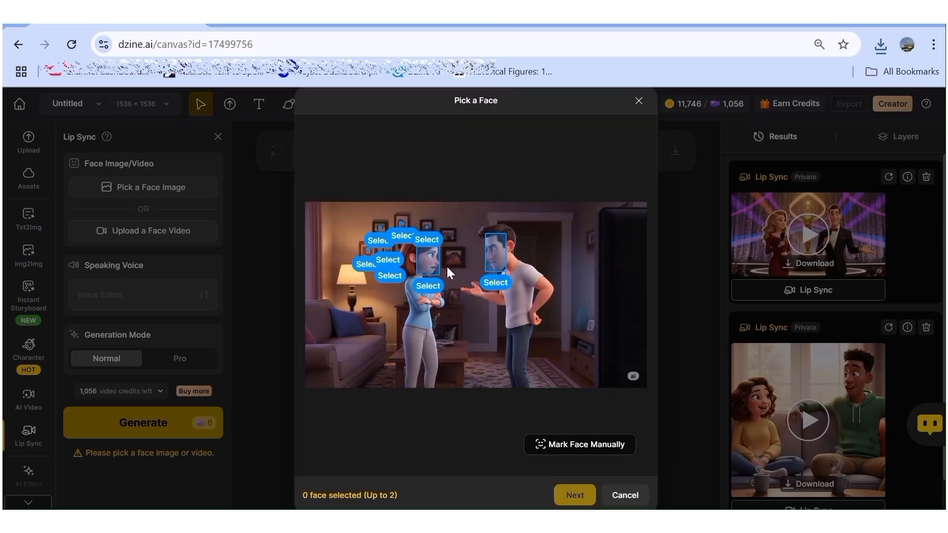
pyautogui.click(433, 264)
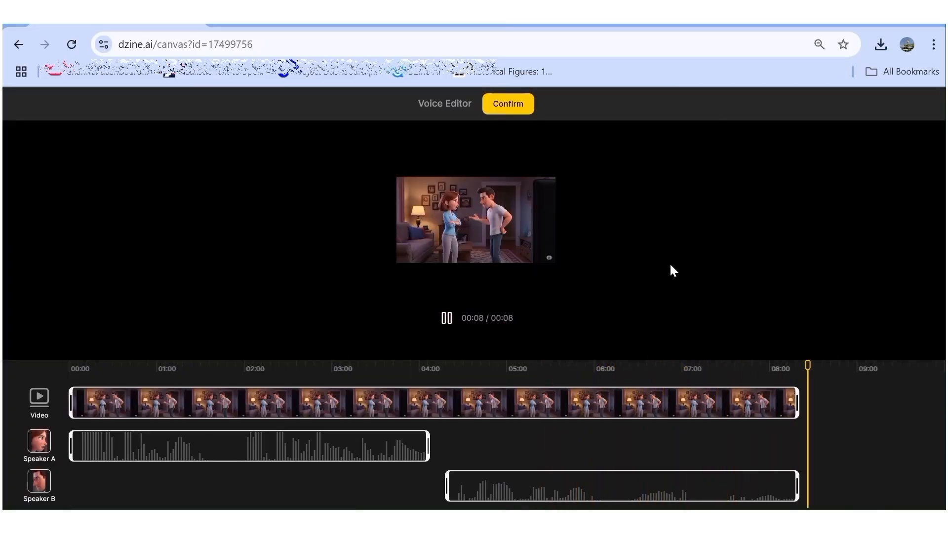
# - Confirm the arguing couple's voices, then generate their lip-sync video in Pro mode and preview the result
pyautogui.click(509, 104)
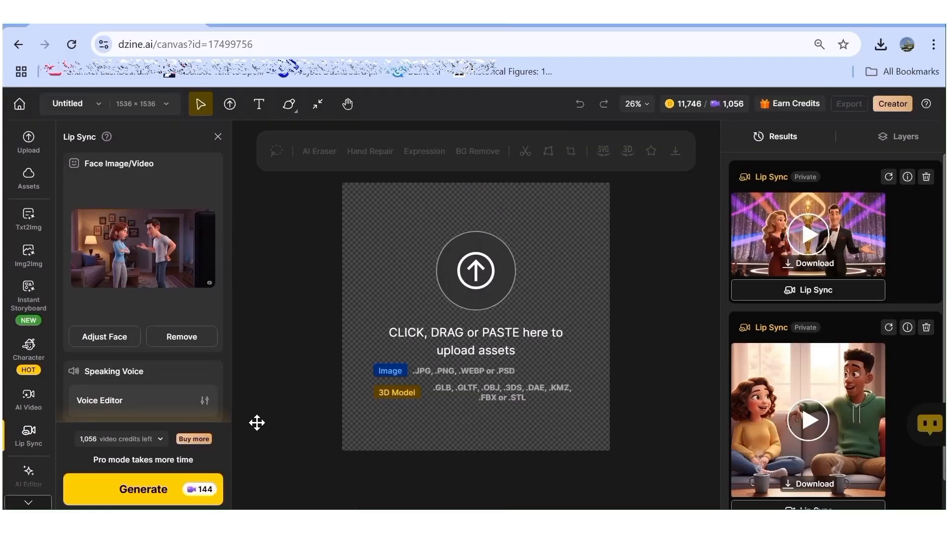
pyautogui.scroll(-2, 150, 377)
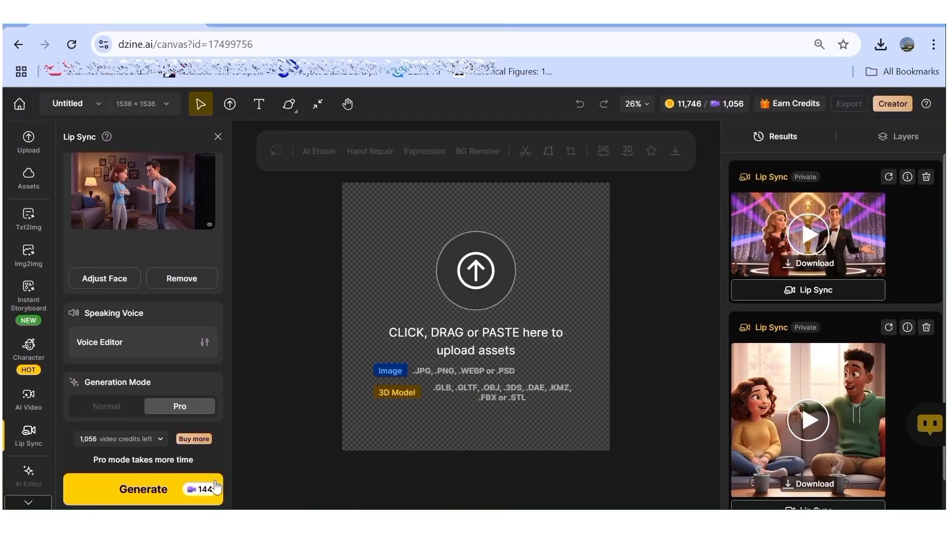
pyautogui.click(123, 499)
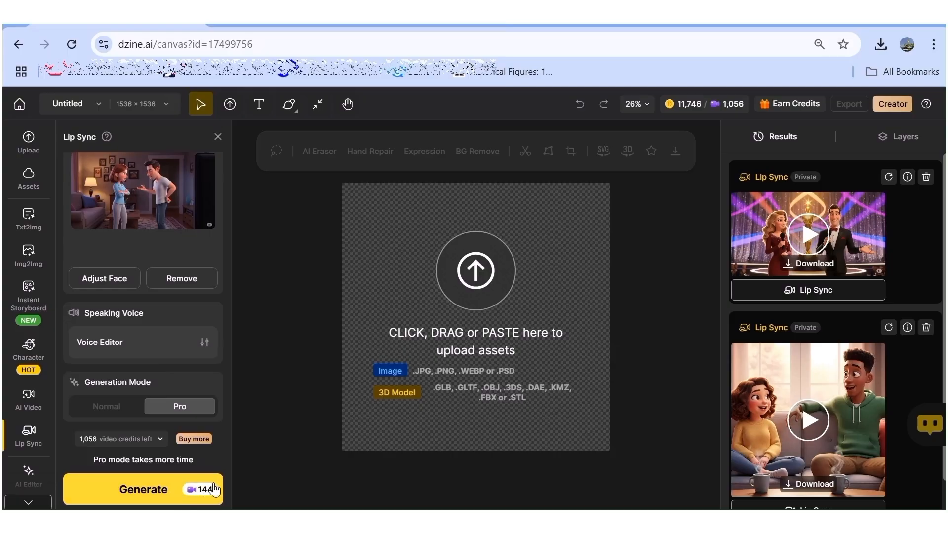
pyautogui.click(120, 494)
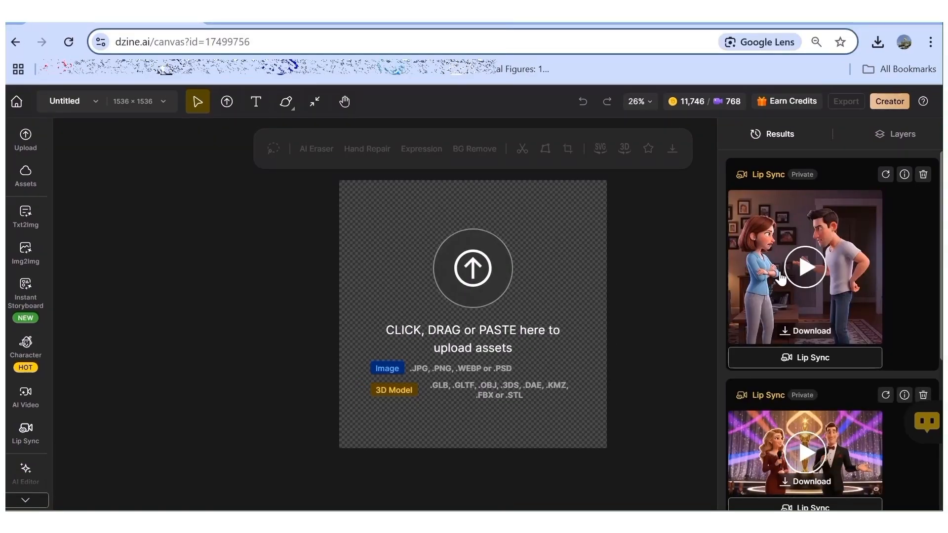
pyautogui.click(805, 265)
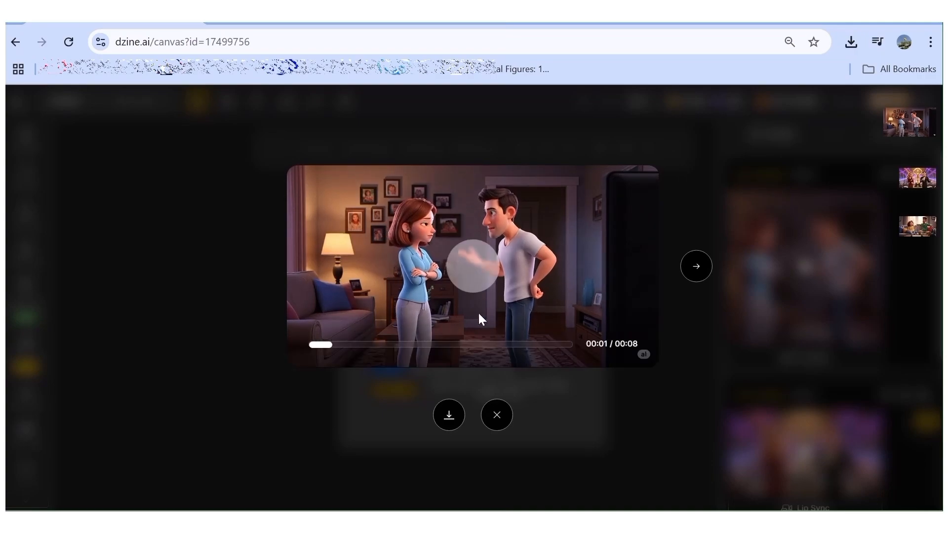